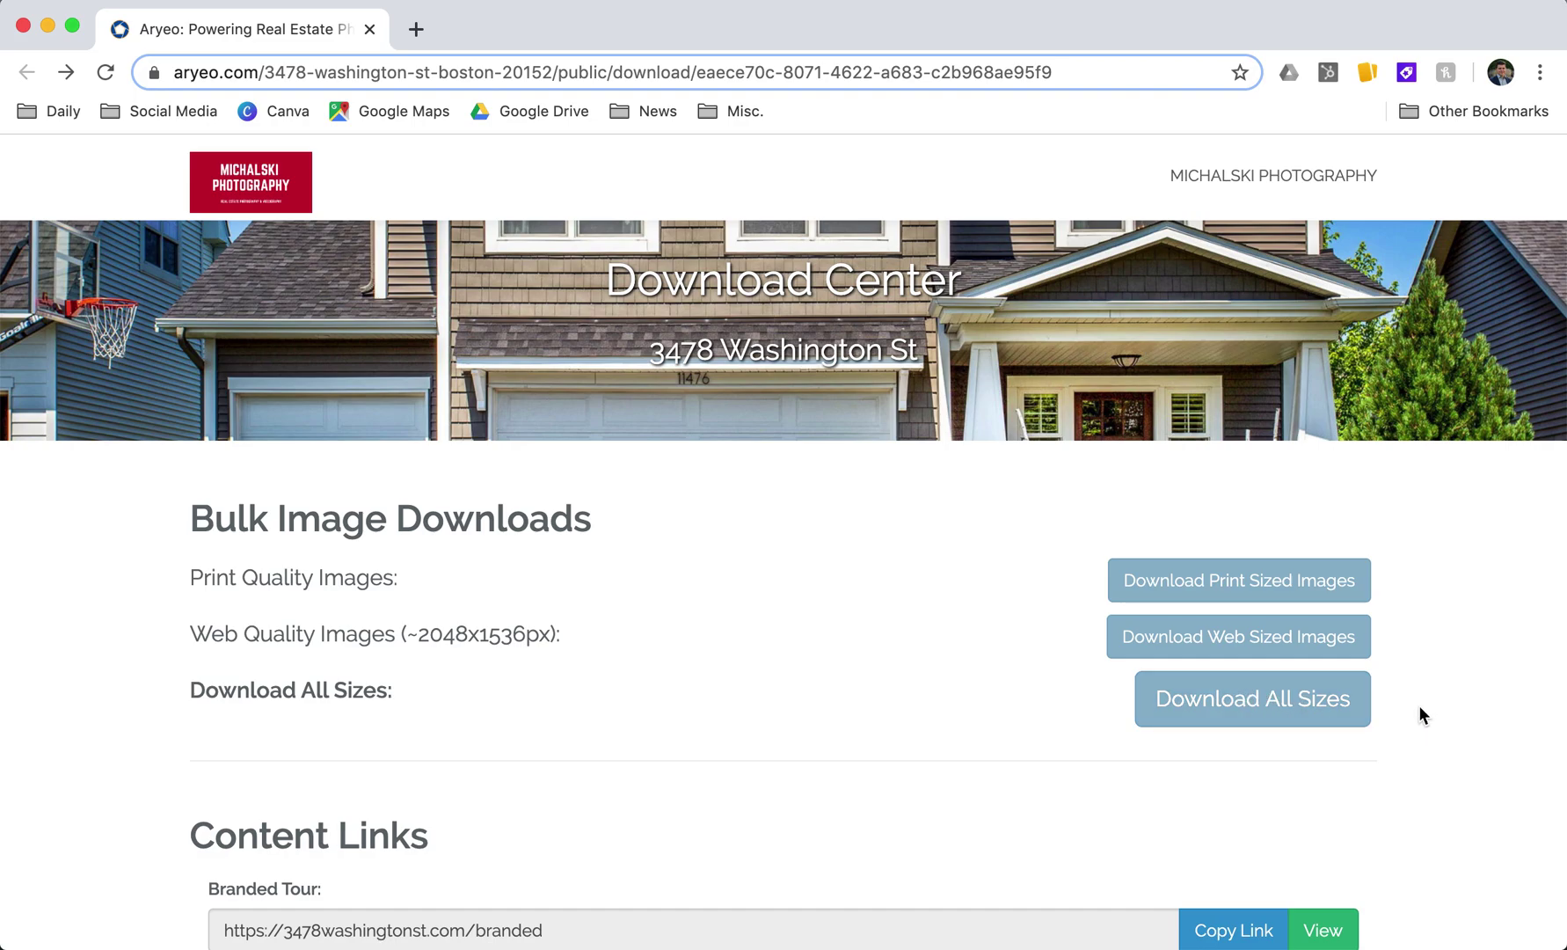
Open the Branded Tour site from Content Links in a new tab, browse it, then return to the Download Center
scroll(1408, 701, "down", 5)
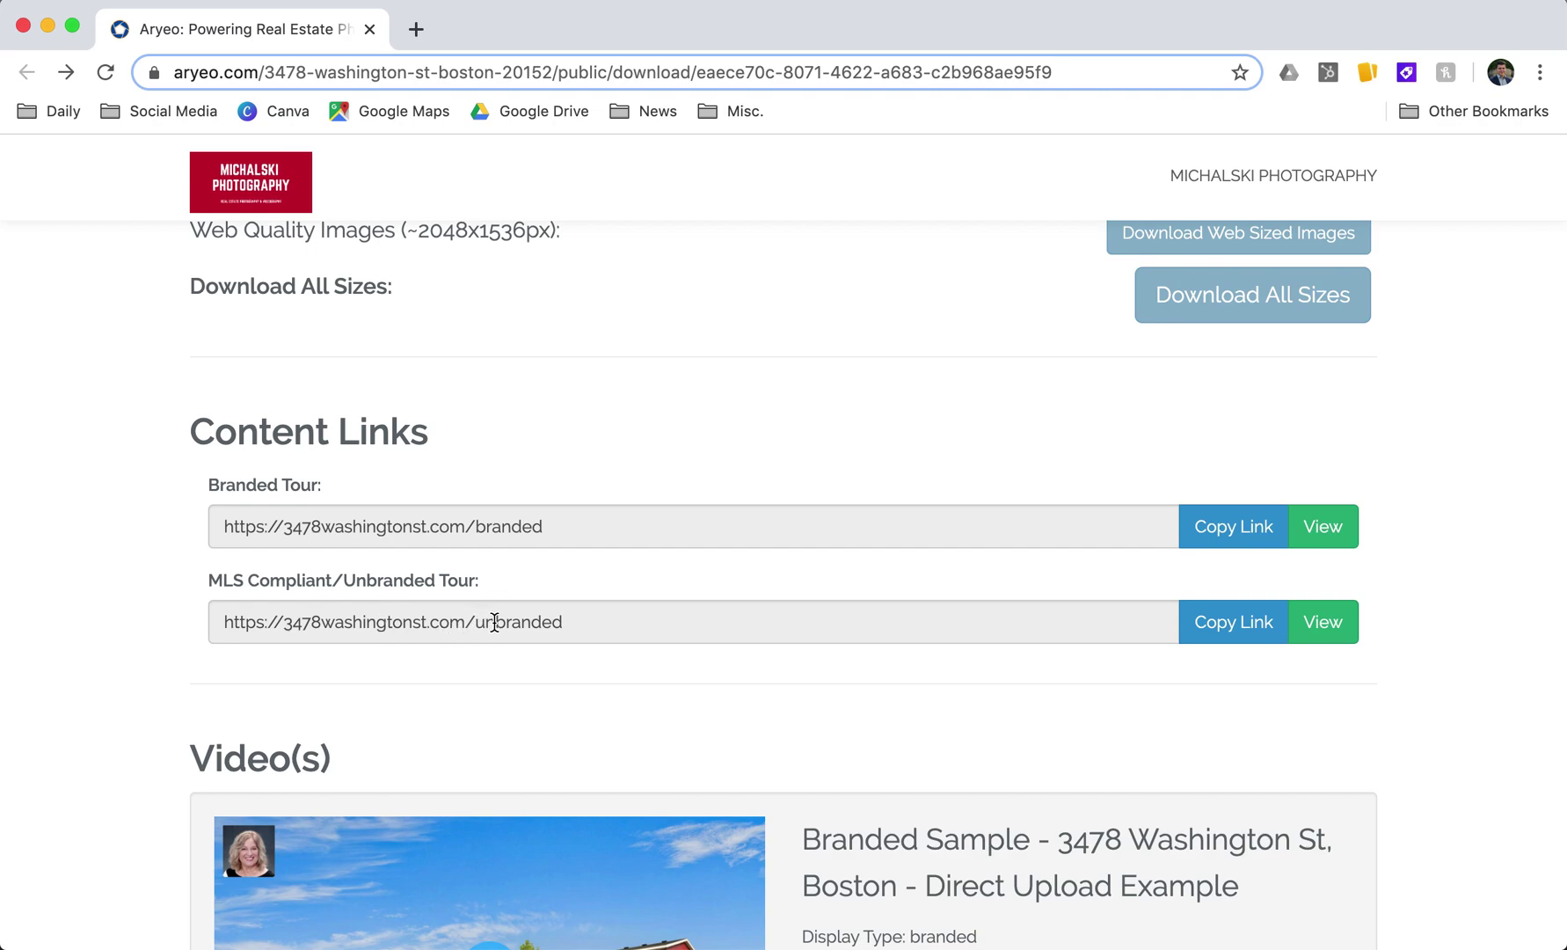
left_click(1334, 533)
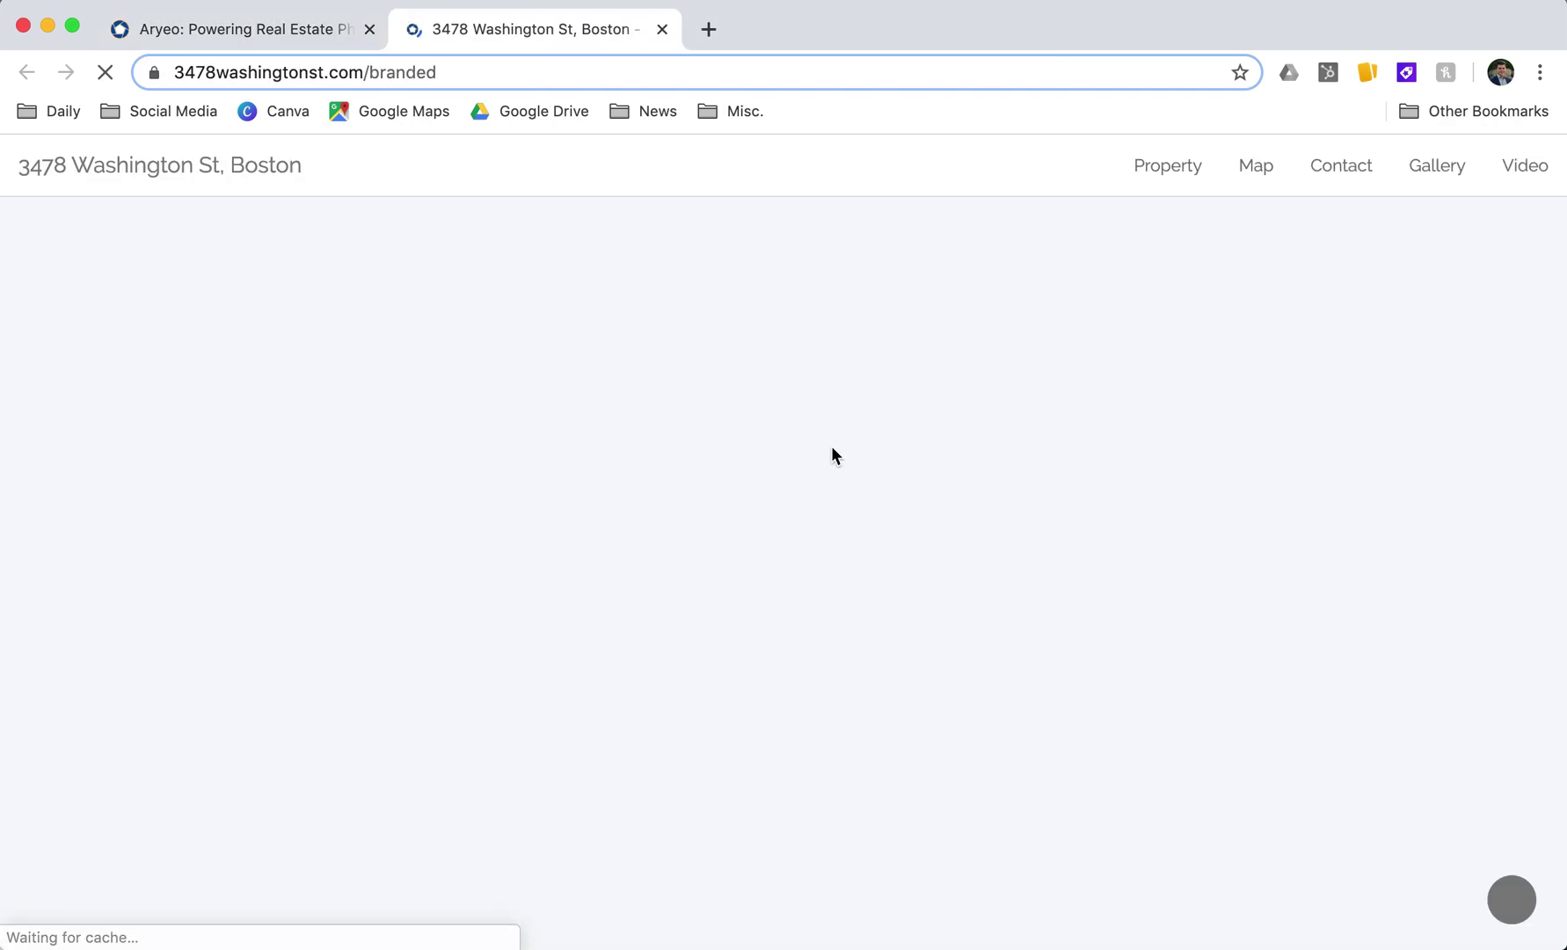
scroll(820, 527, "down", 15)
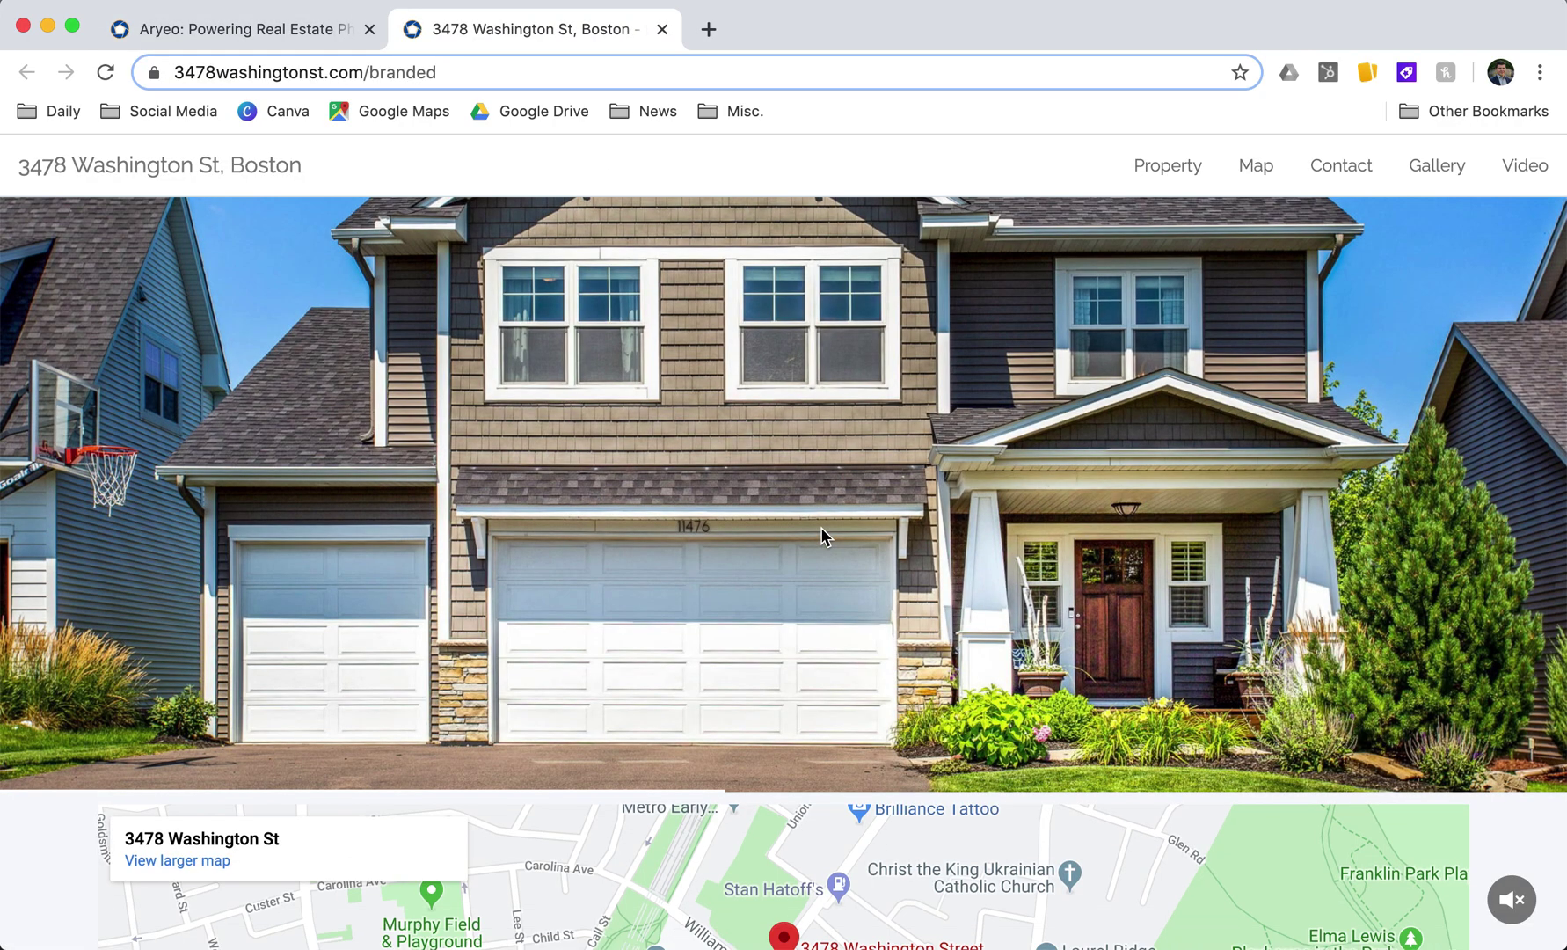
left_click(234, 29)
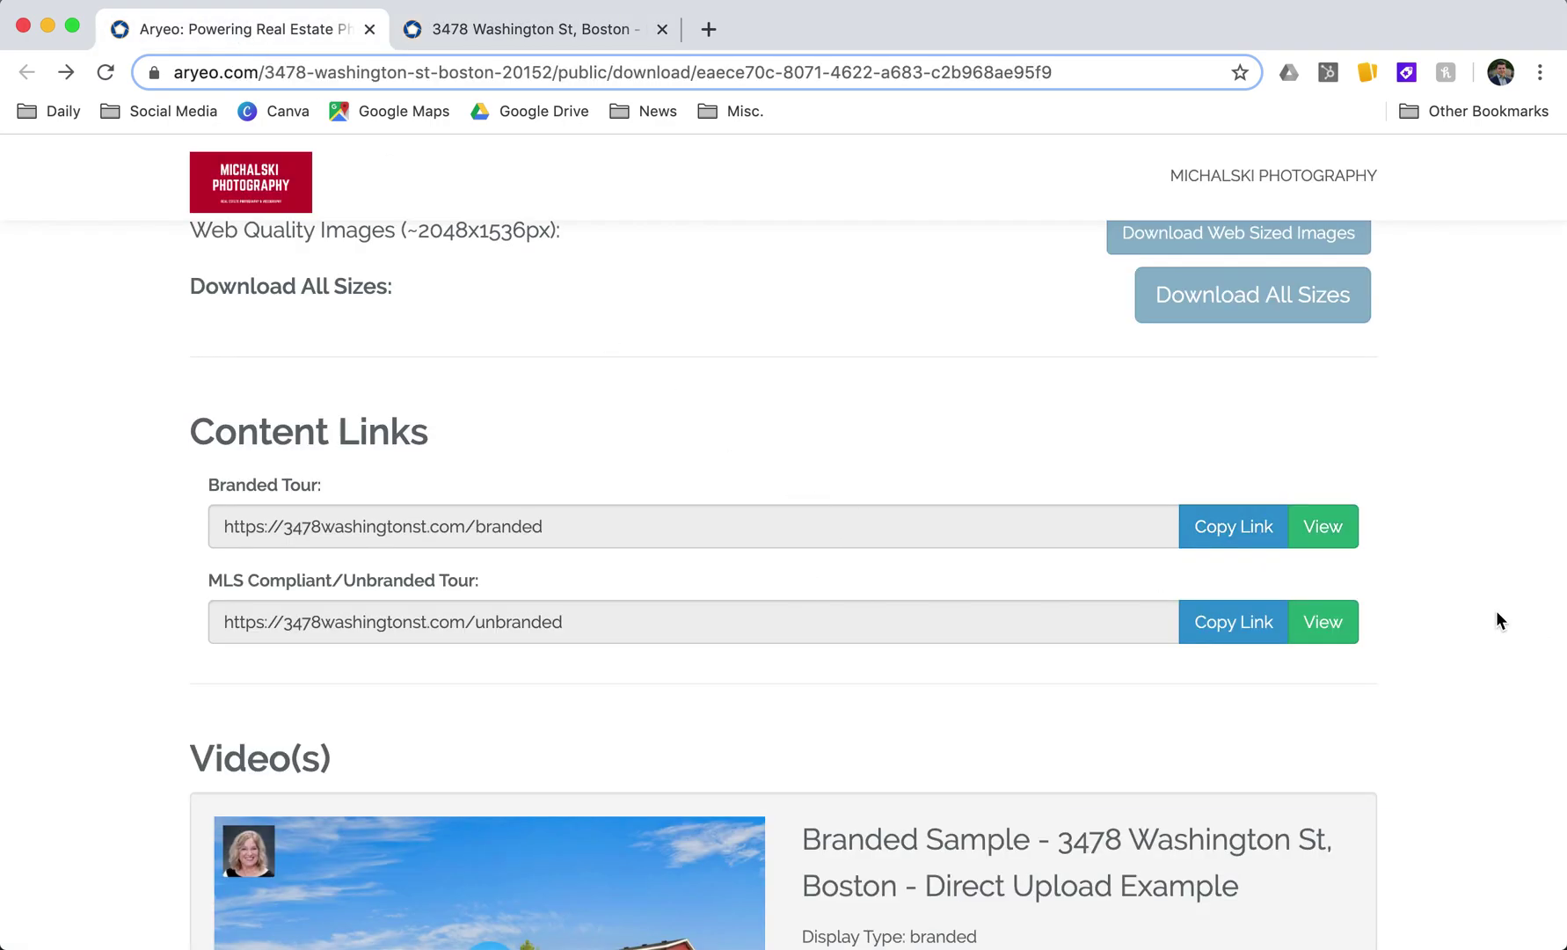
scroll(1498, 619, "down", 5)
scroll(1498, 619, "down", 3)
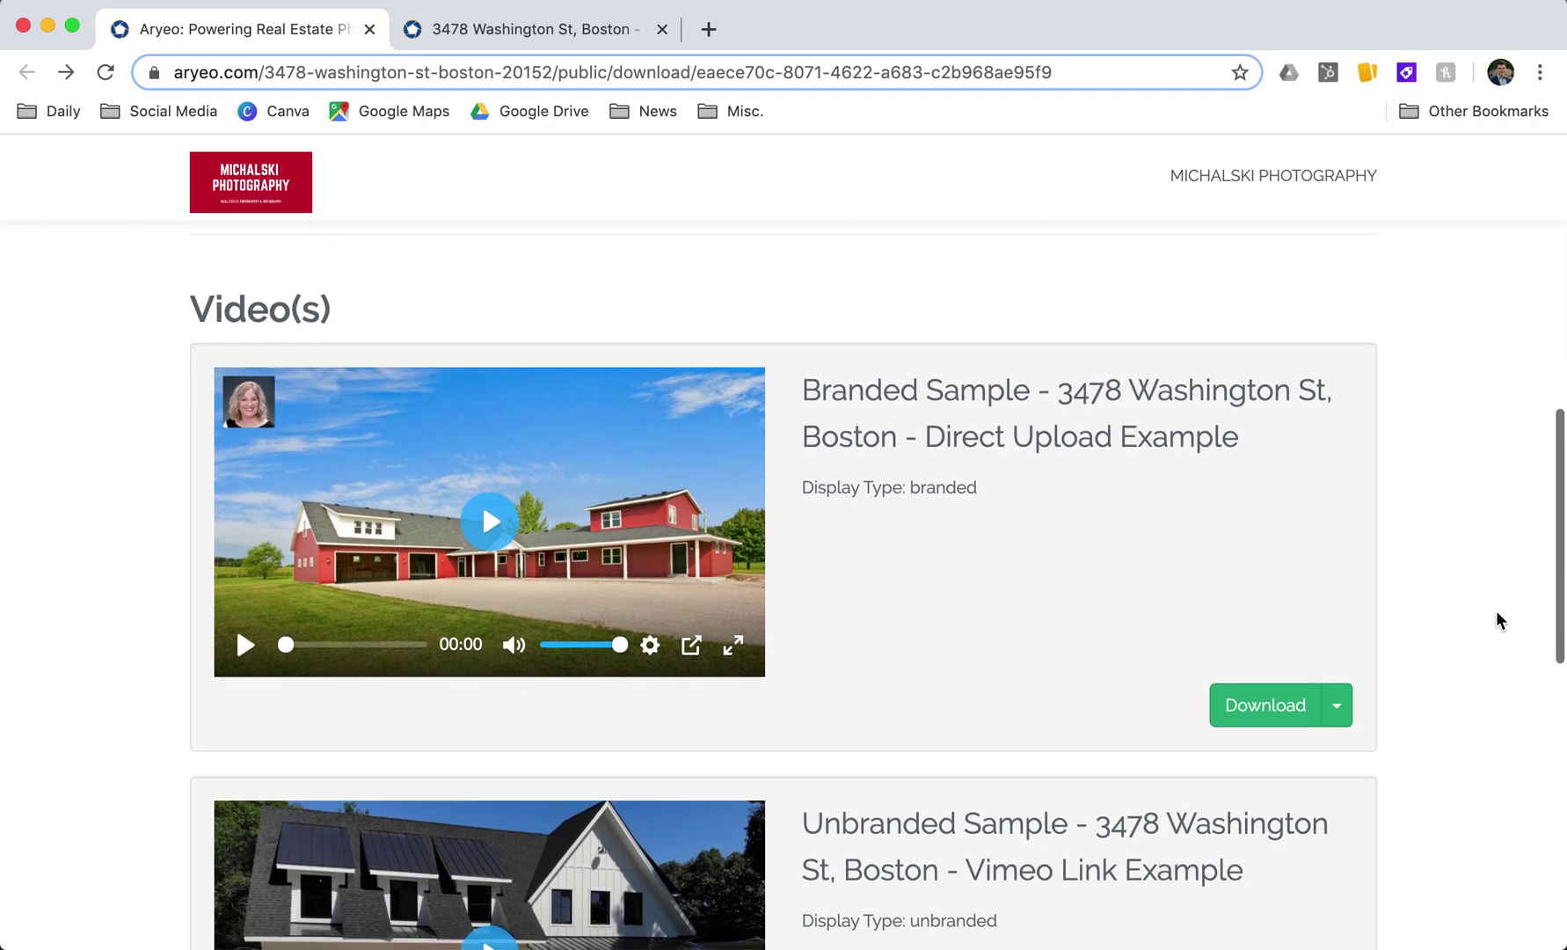
left_click(1337, 673)
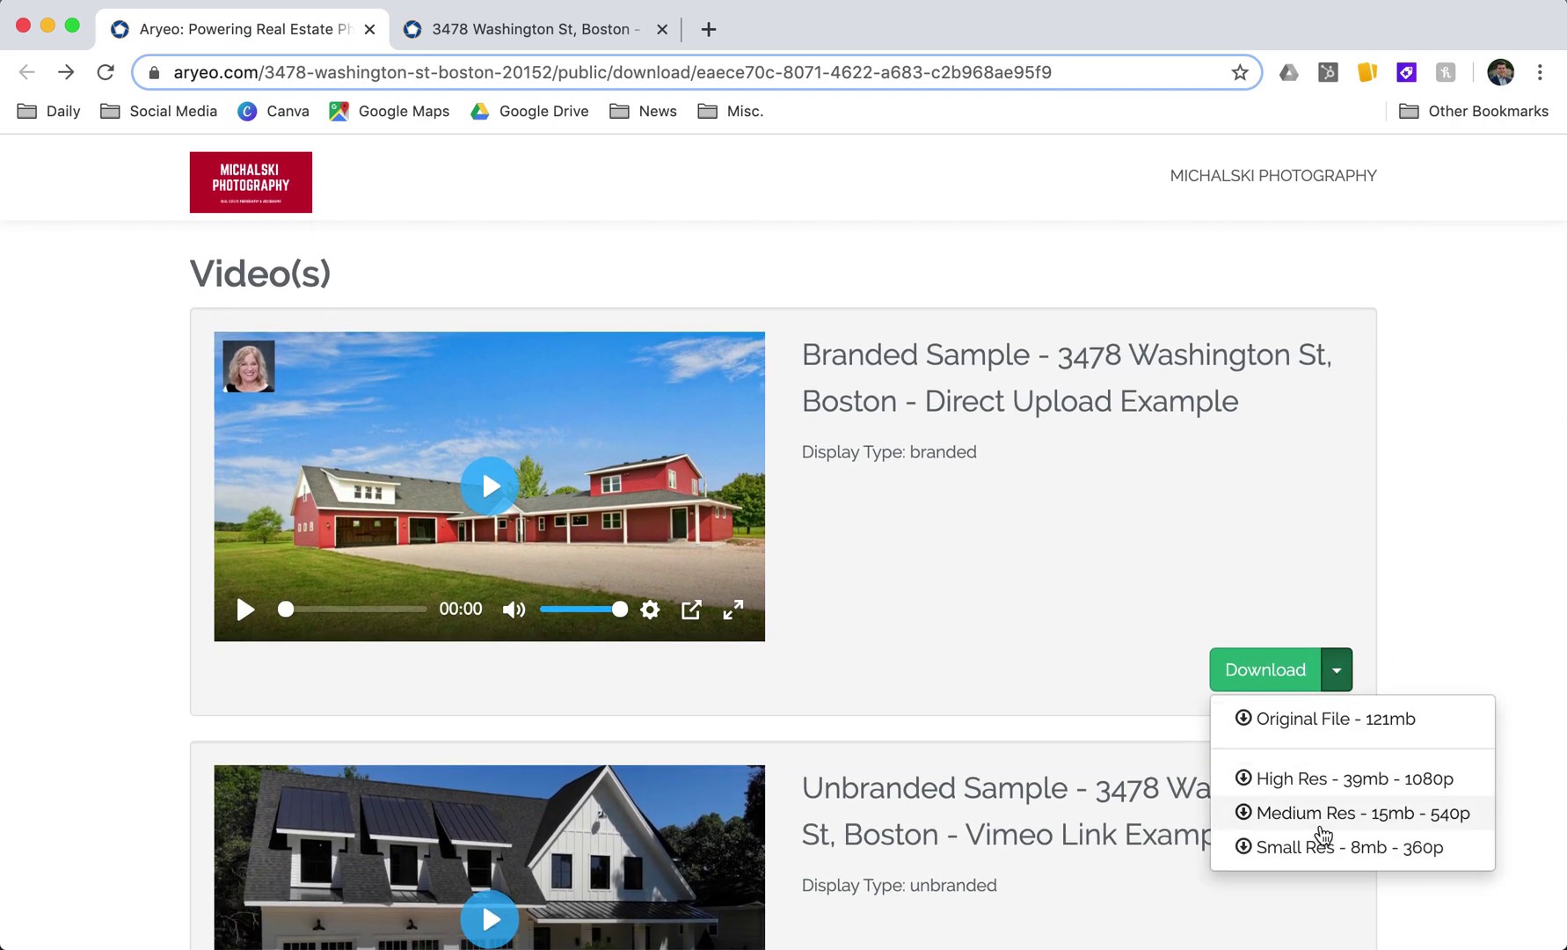
left_click(1480, 572)
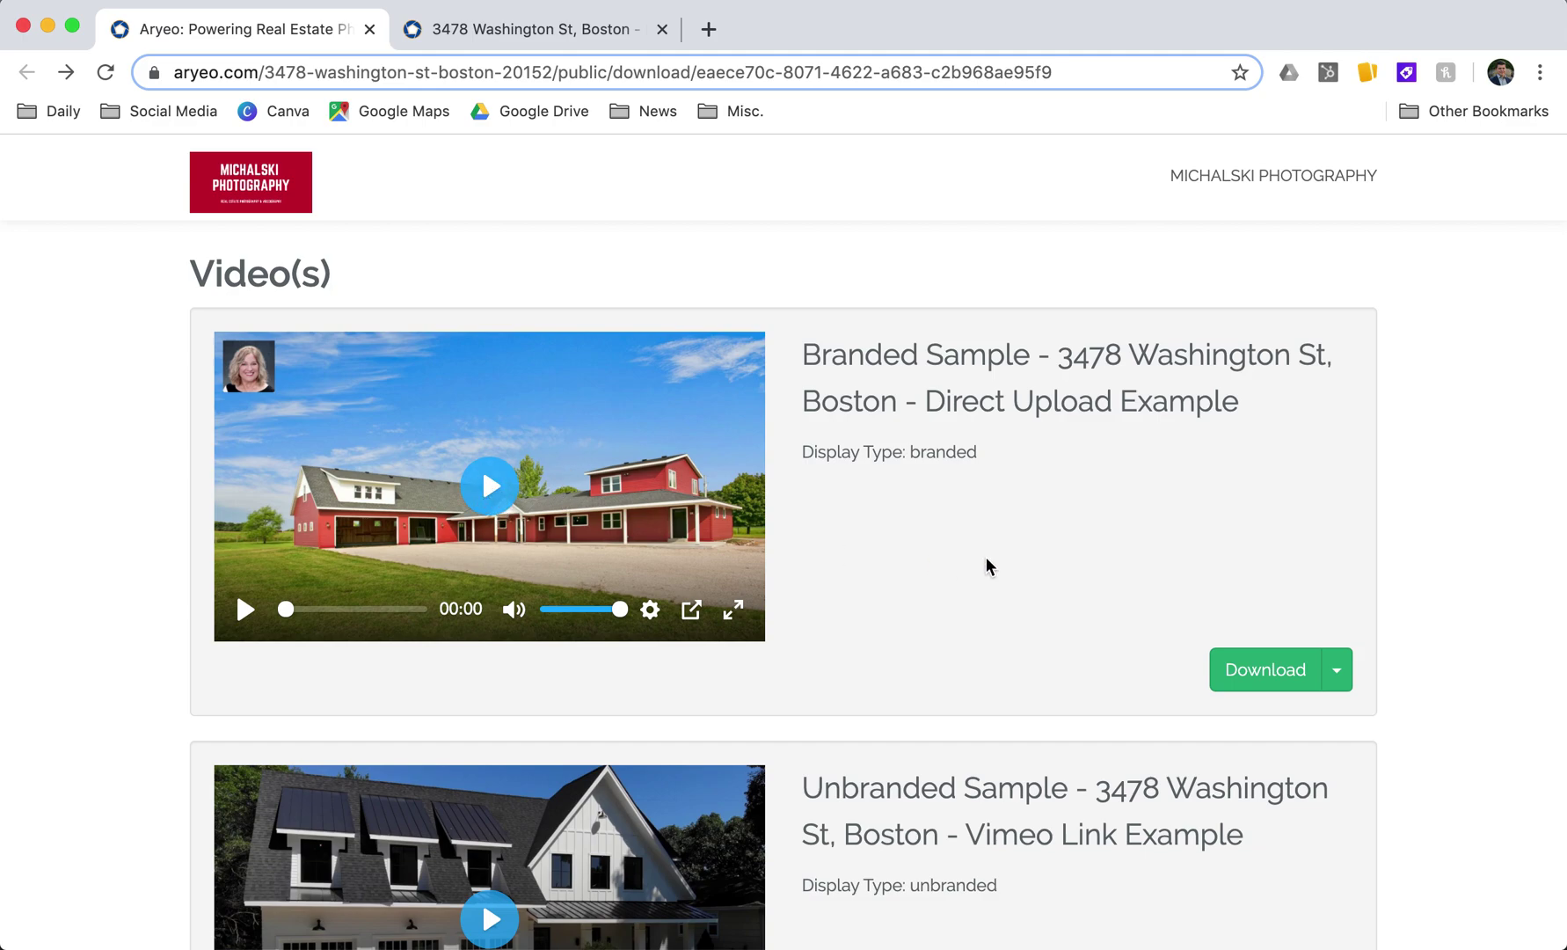
scroll(986, 563, "down", 5)
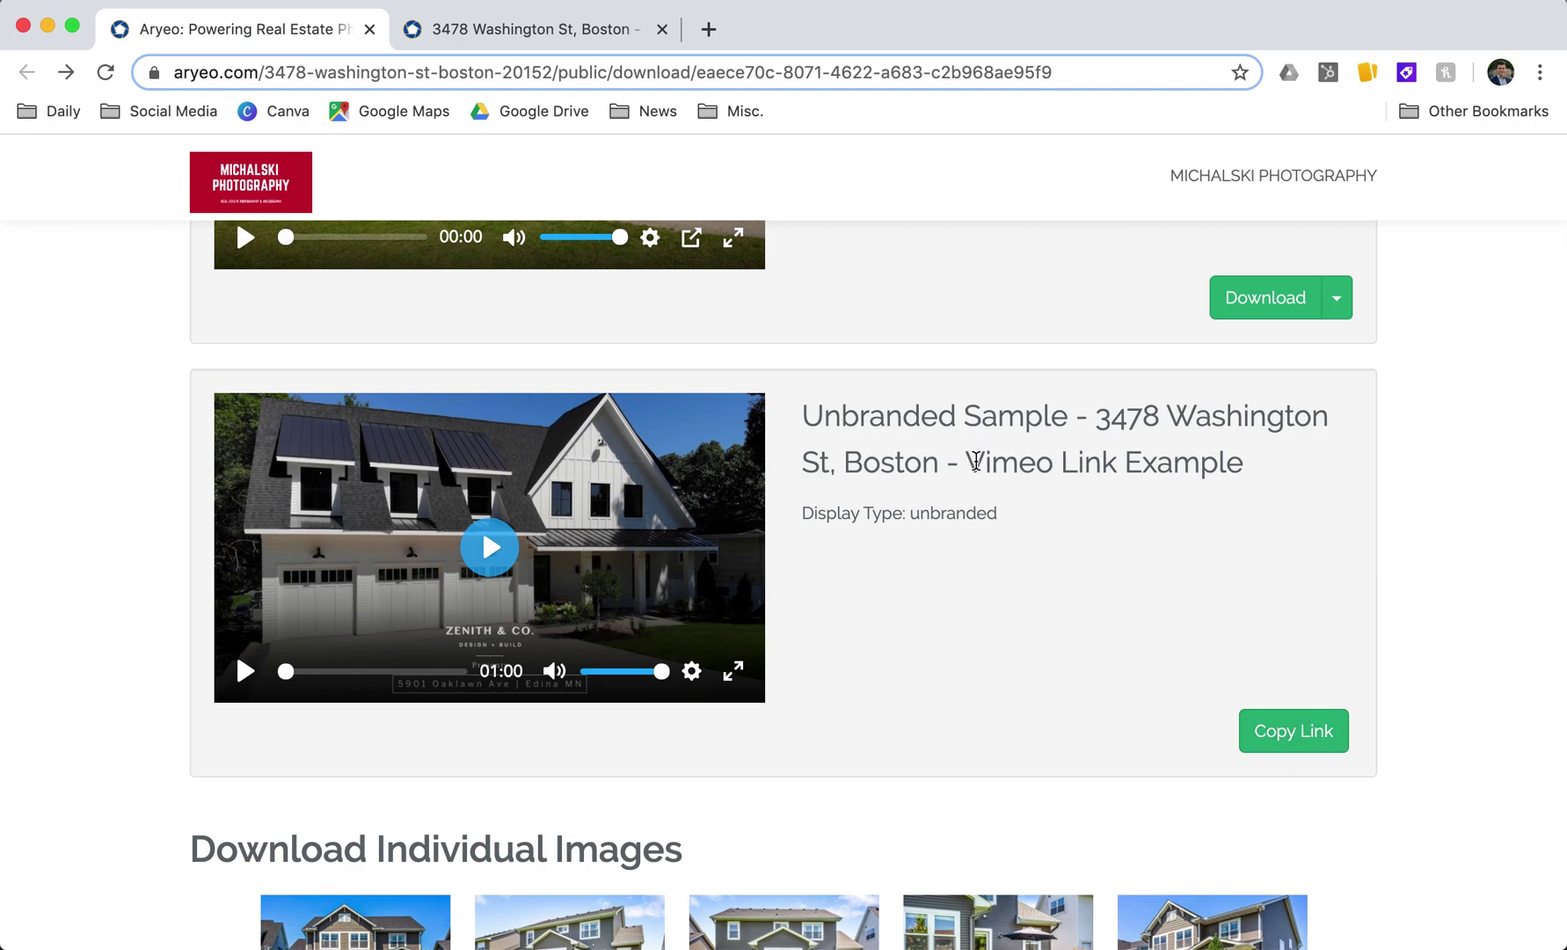
scroll(1399, 627, "down", 5)
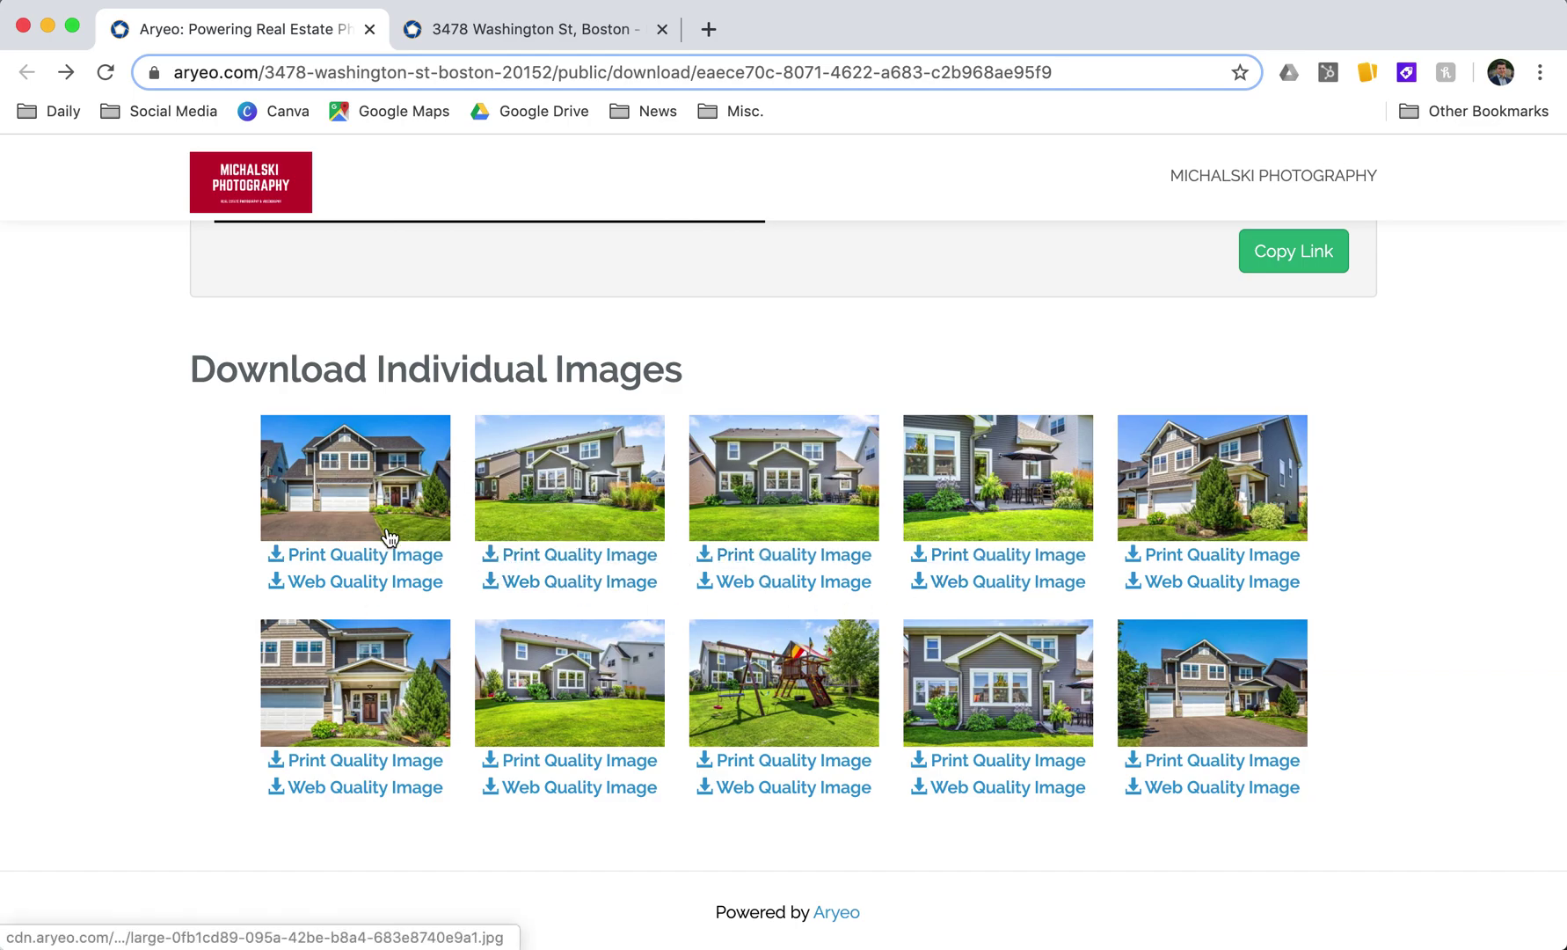
left_click(366, 554)
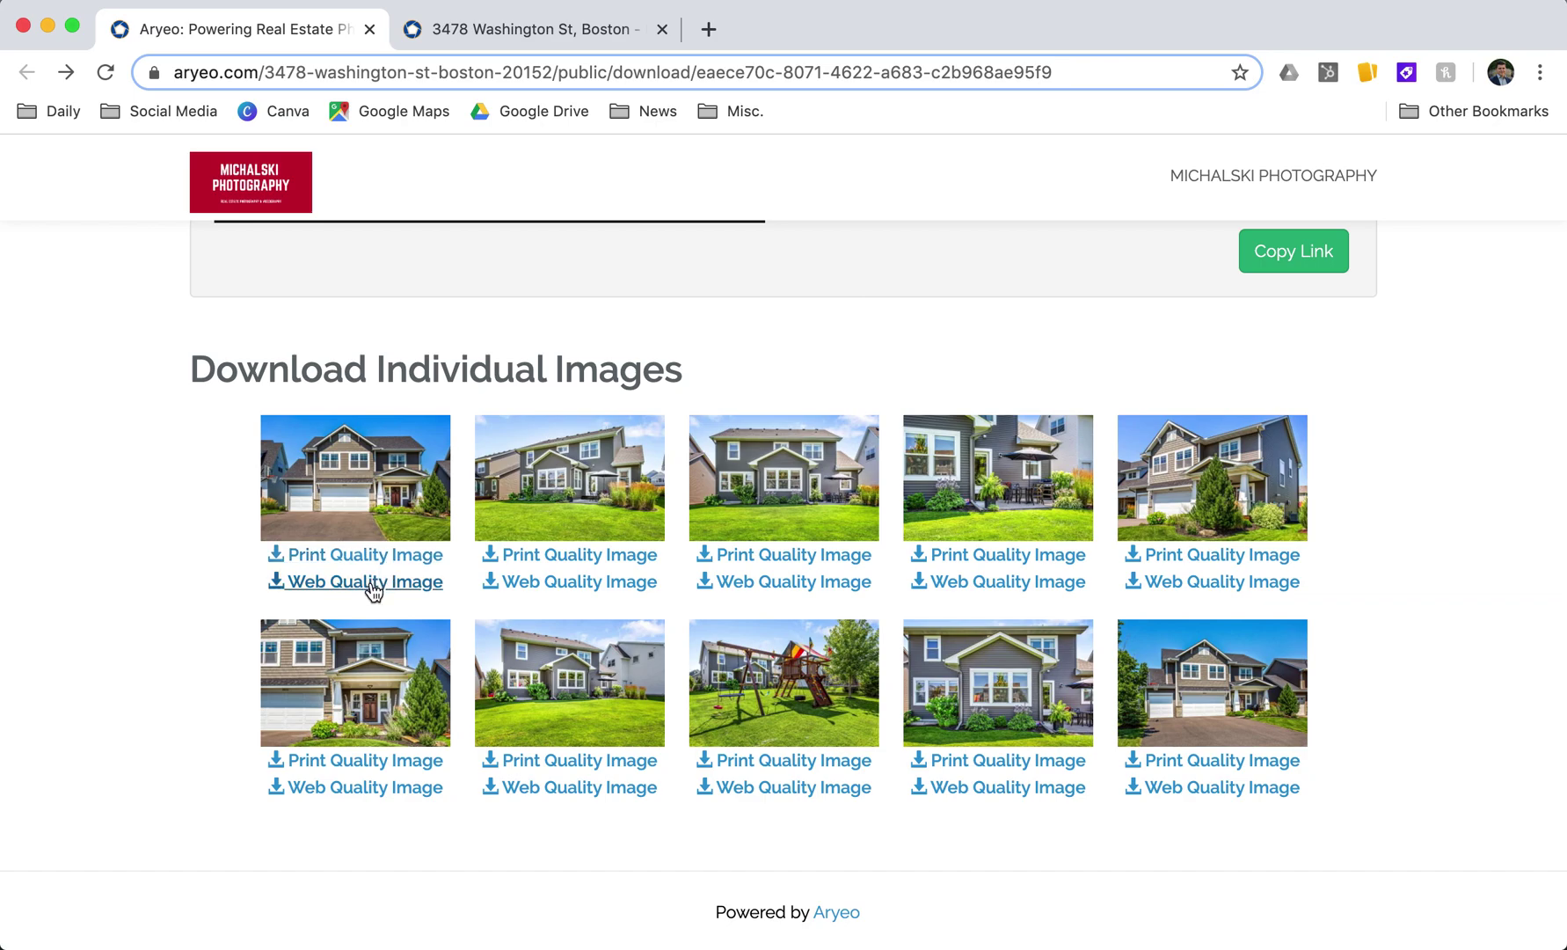
left_click(375, 486)
left_click(1540, 162)
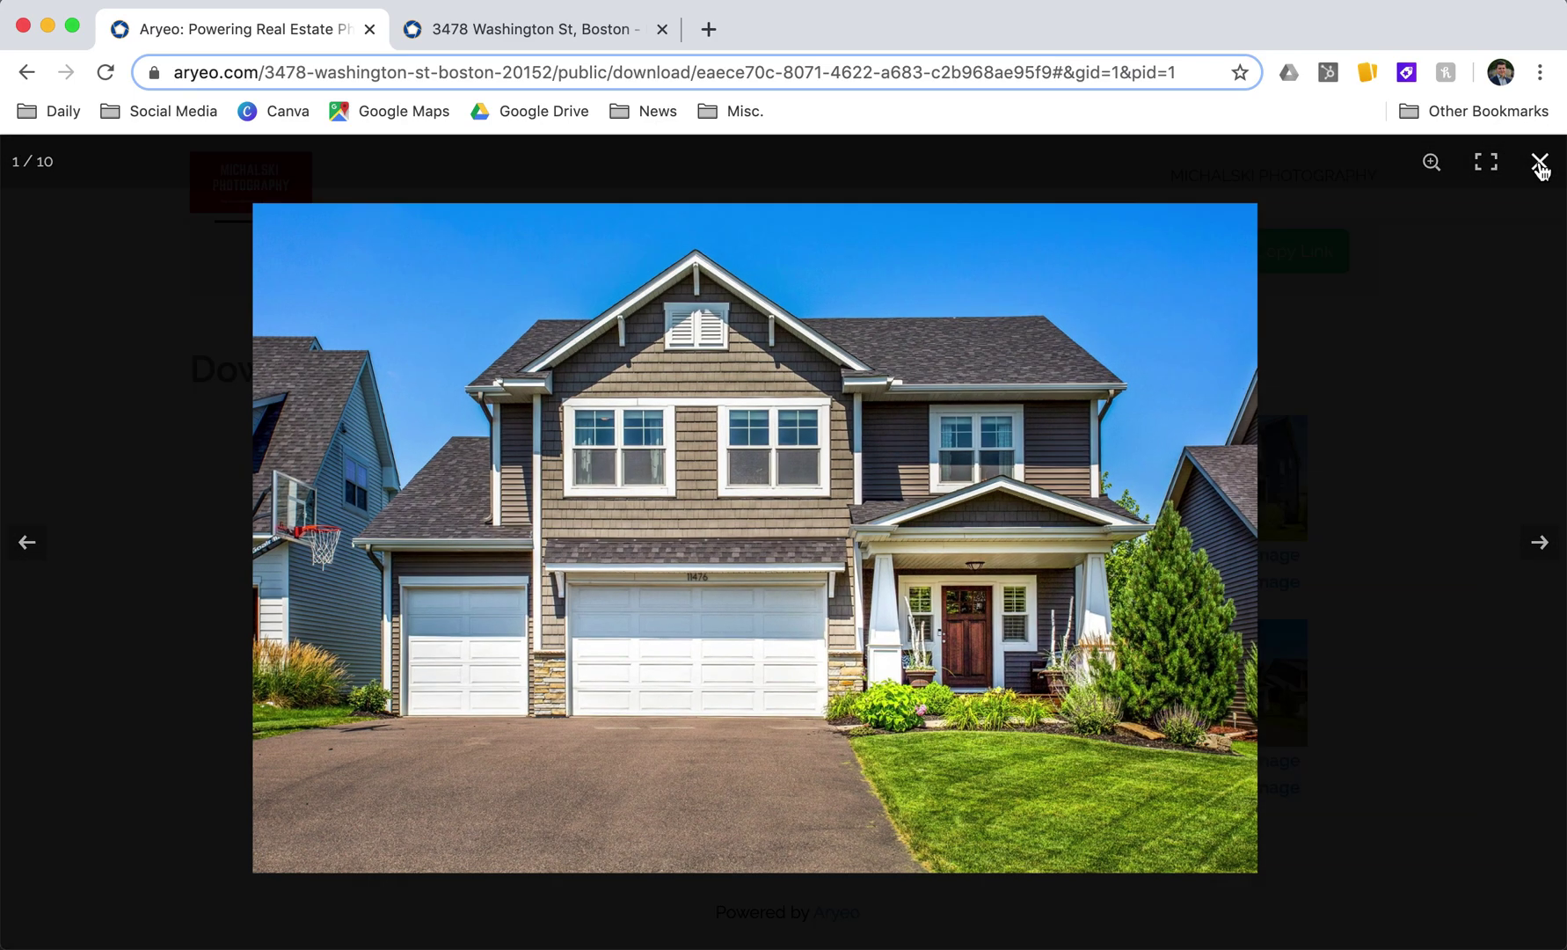
scroll(1416, 334, "up", 15)
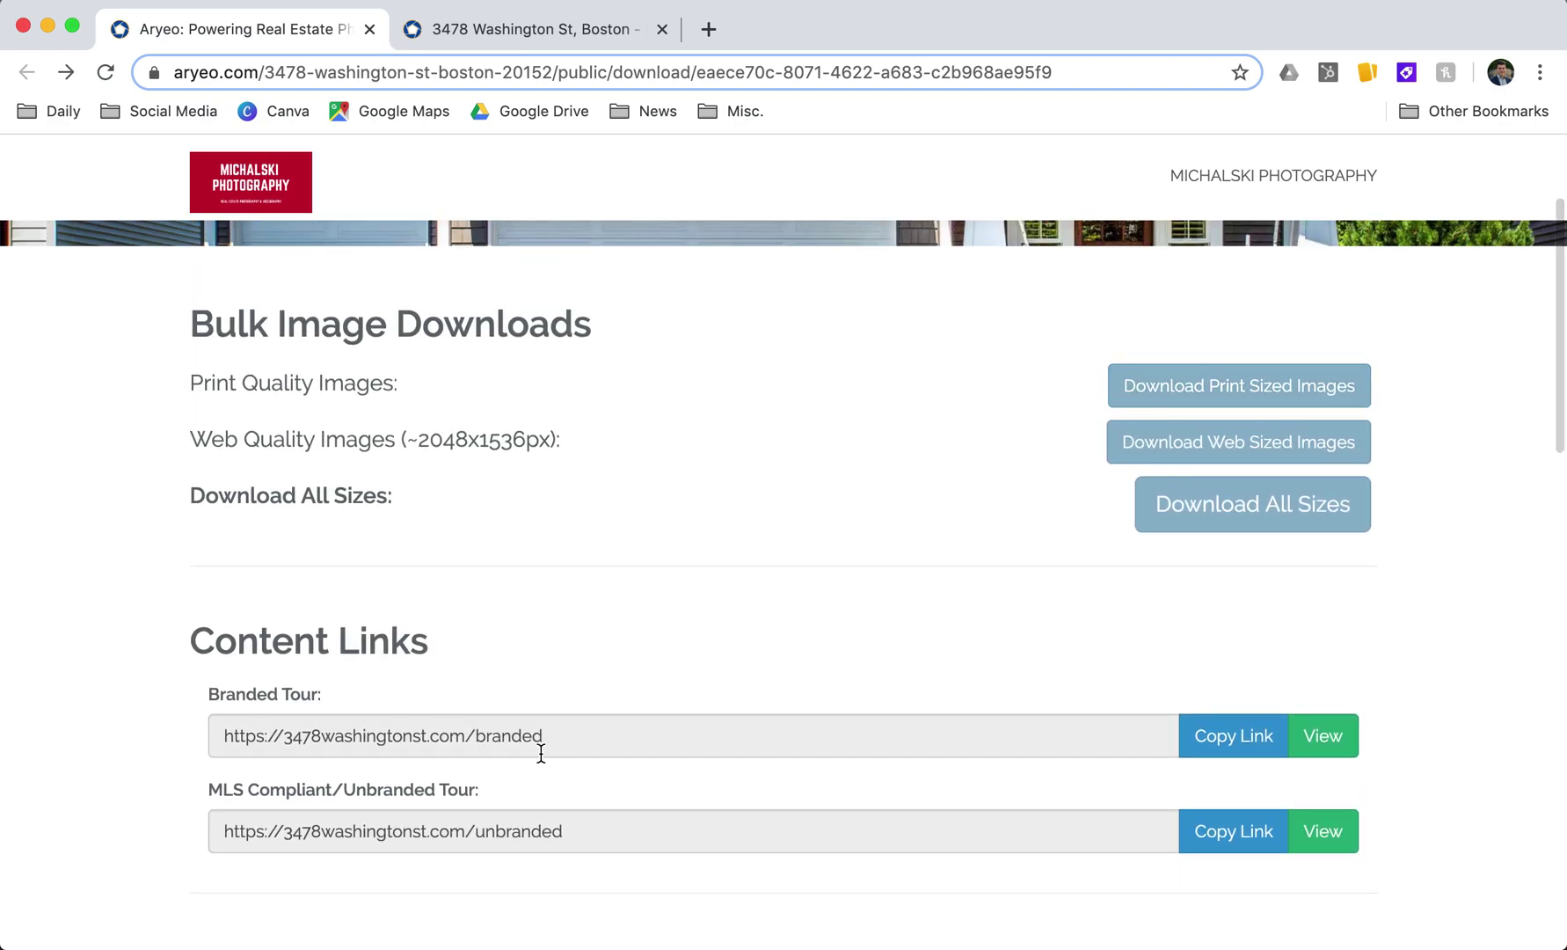
scroll(556, 680, "up", 3)
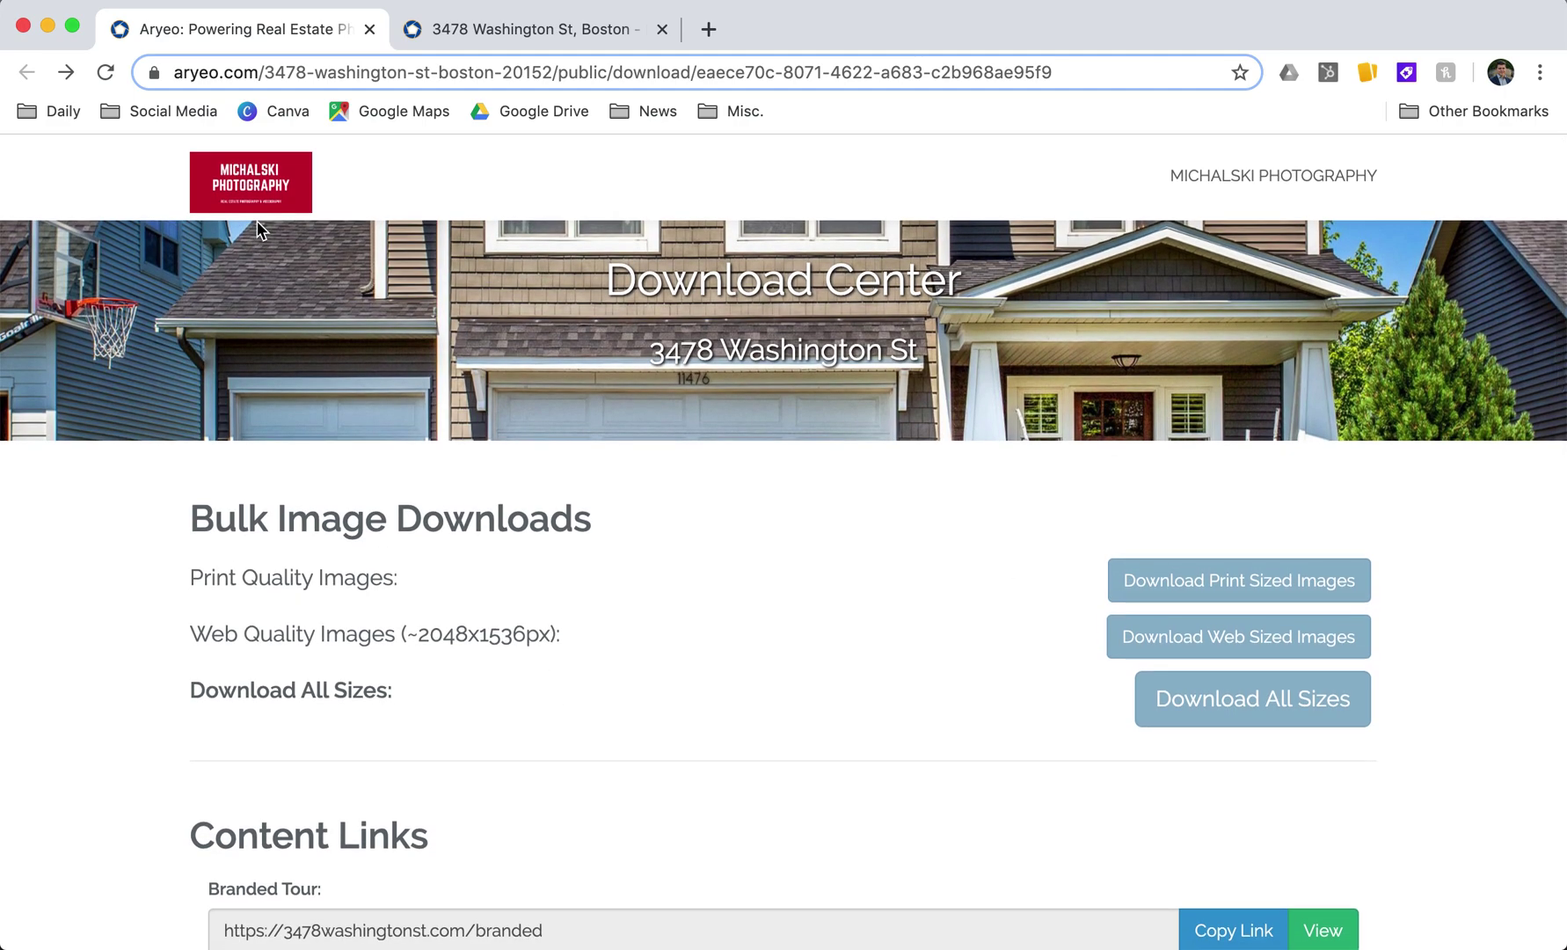
Go to the aryeo.com home page via the logo and log in to the Listings dashboard
left_click(257, 189)
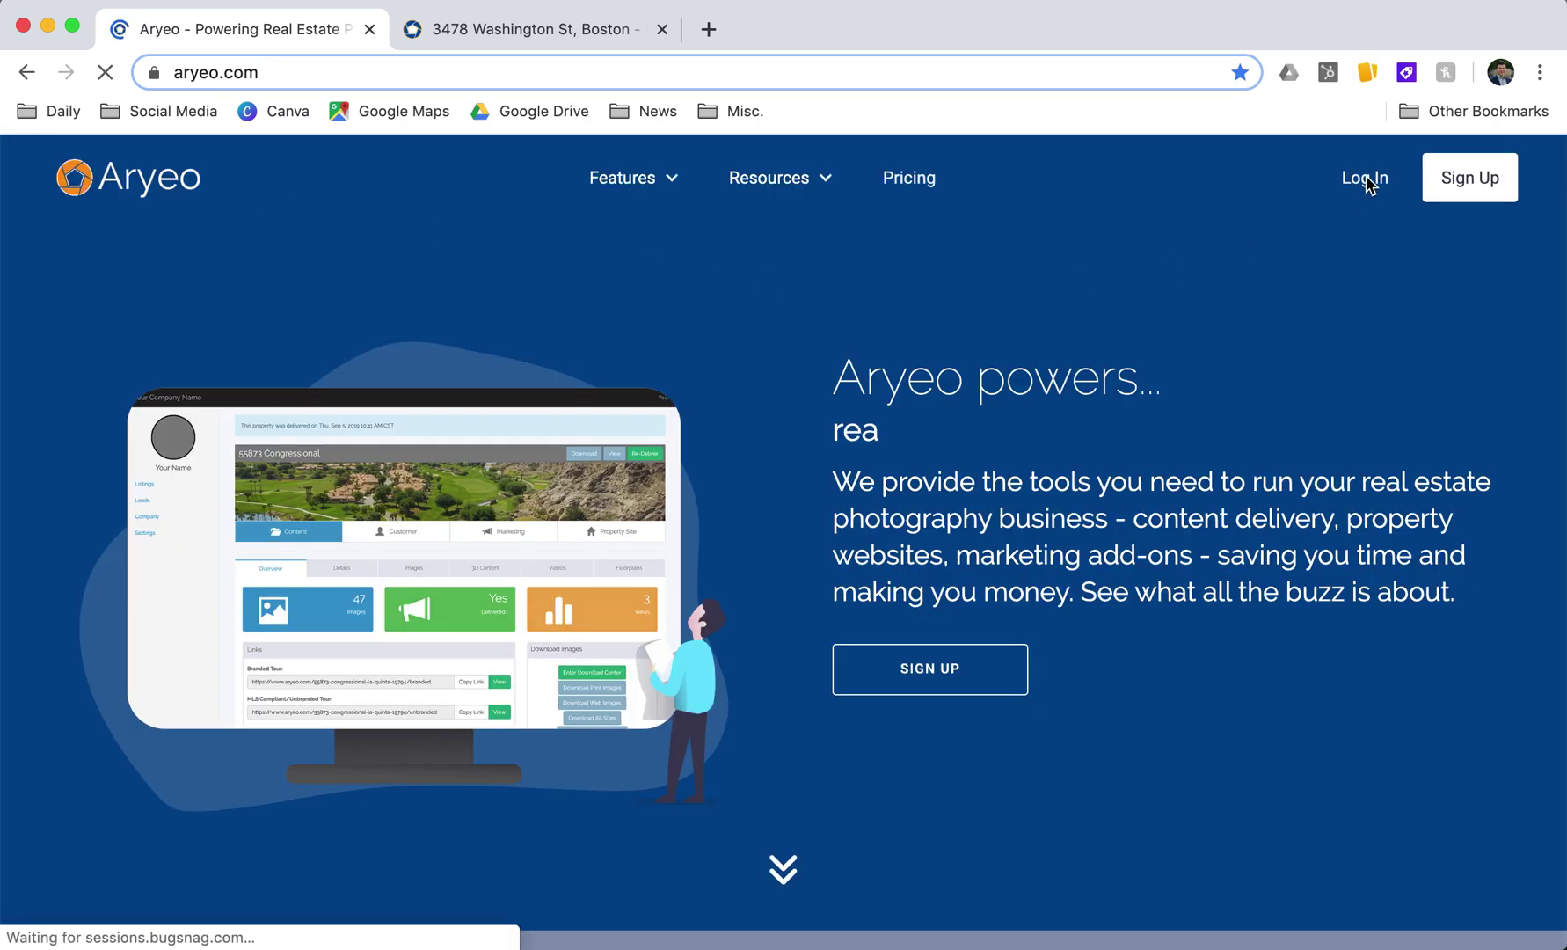
left_click(1366, 189)
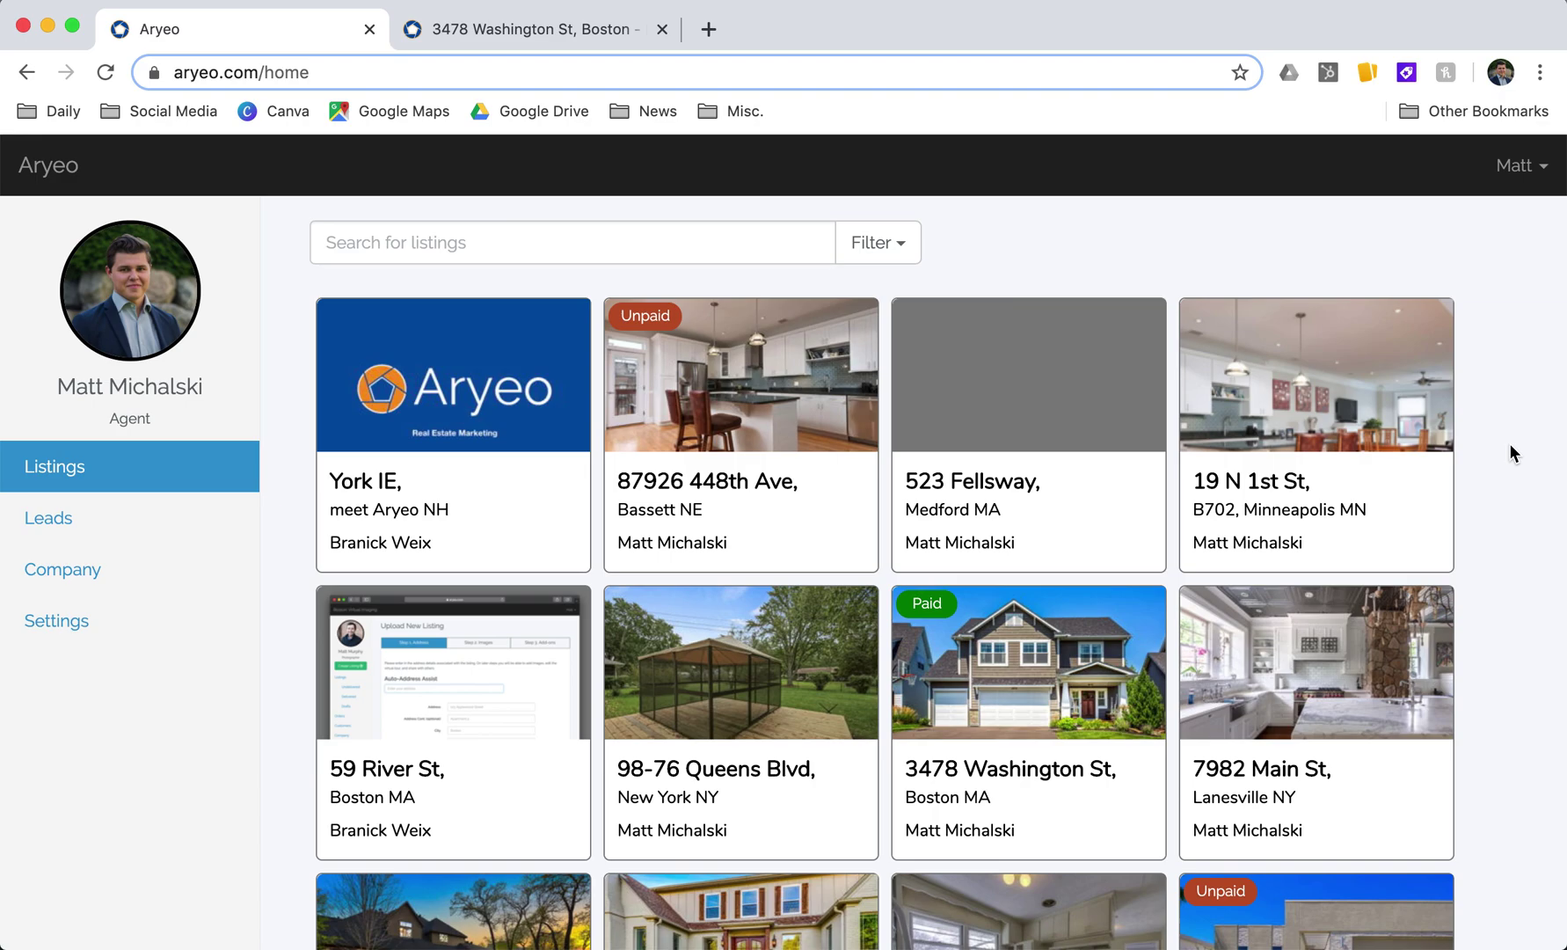
Scroll the Listings grid to the 3478 Washington St card marked Paid
scroll(1510, 443, "up", 2)
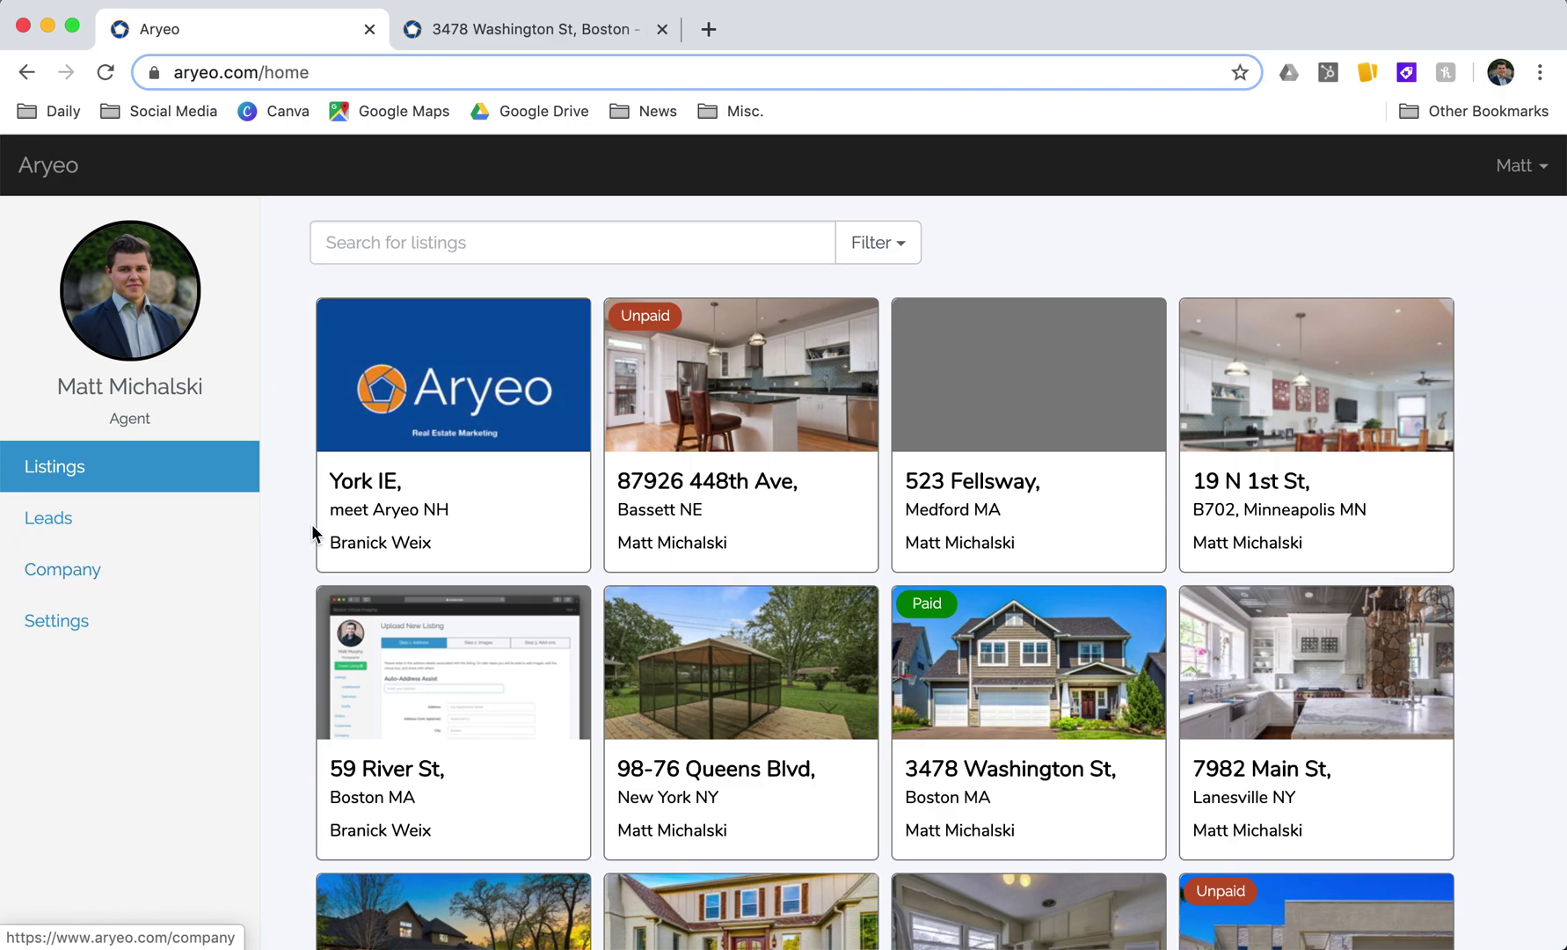
scroll(1384, 549, "down", 1)
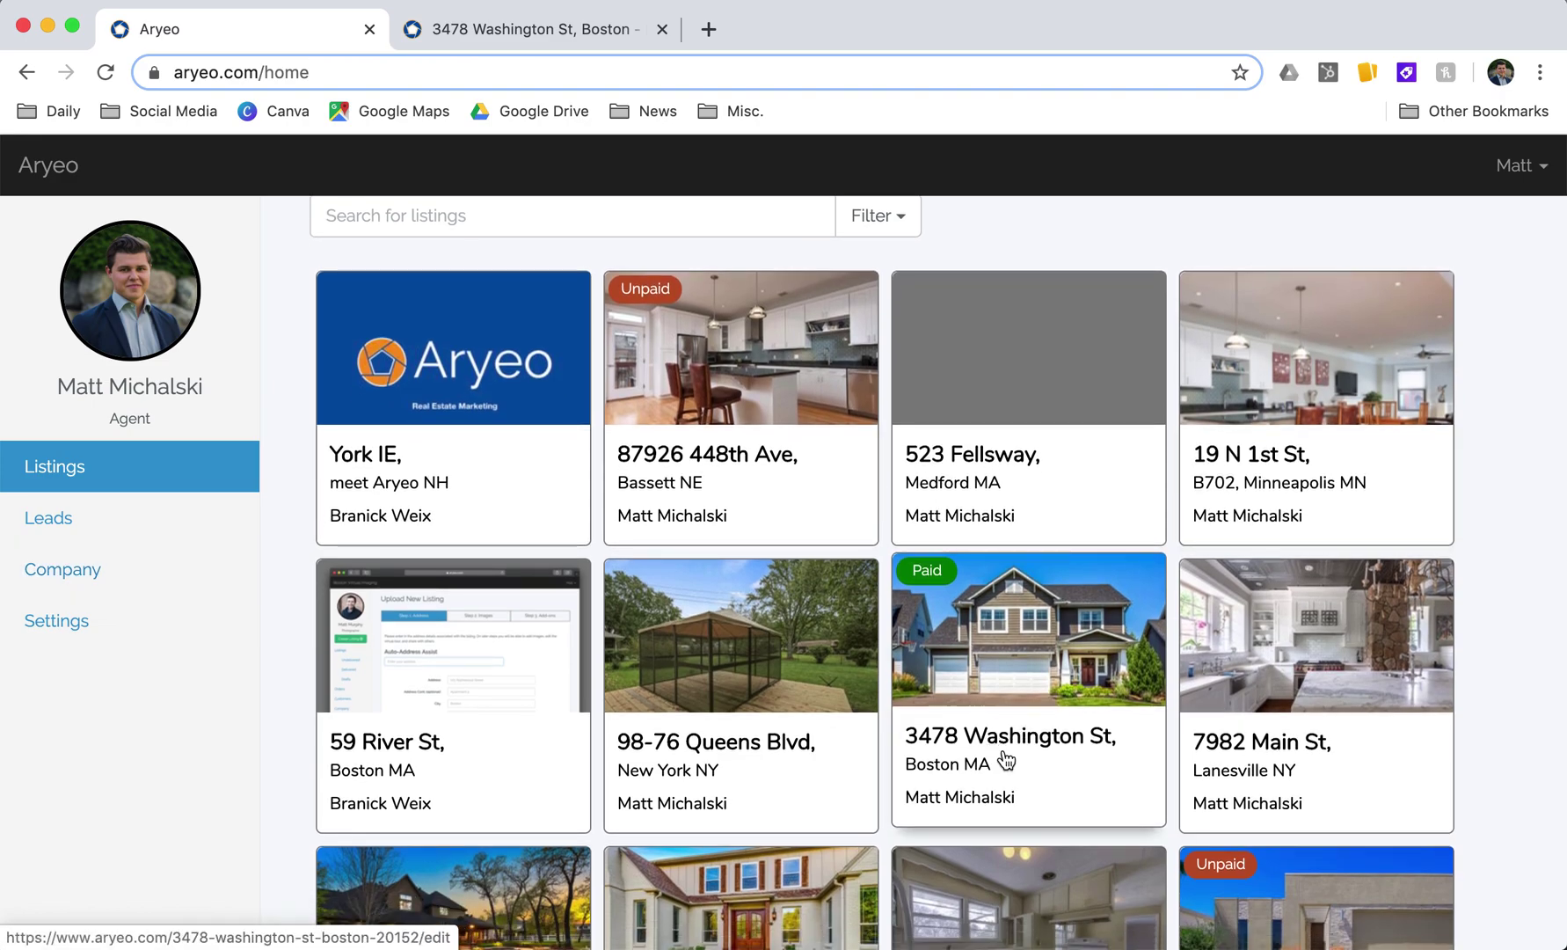
left_click(1023, 728)
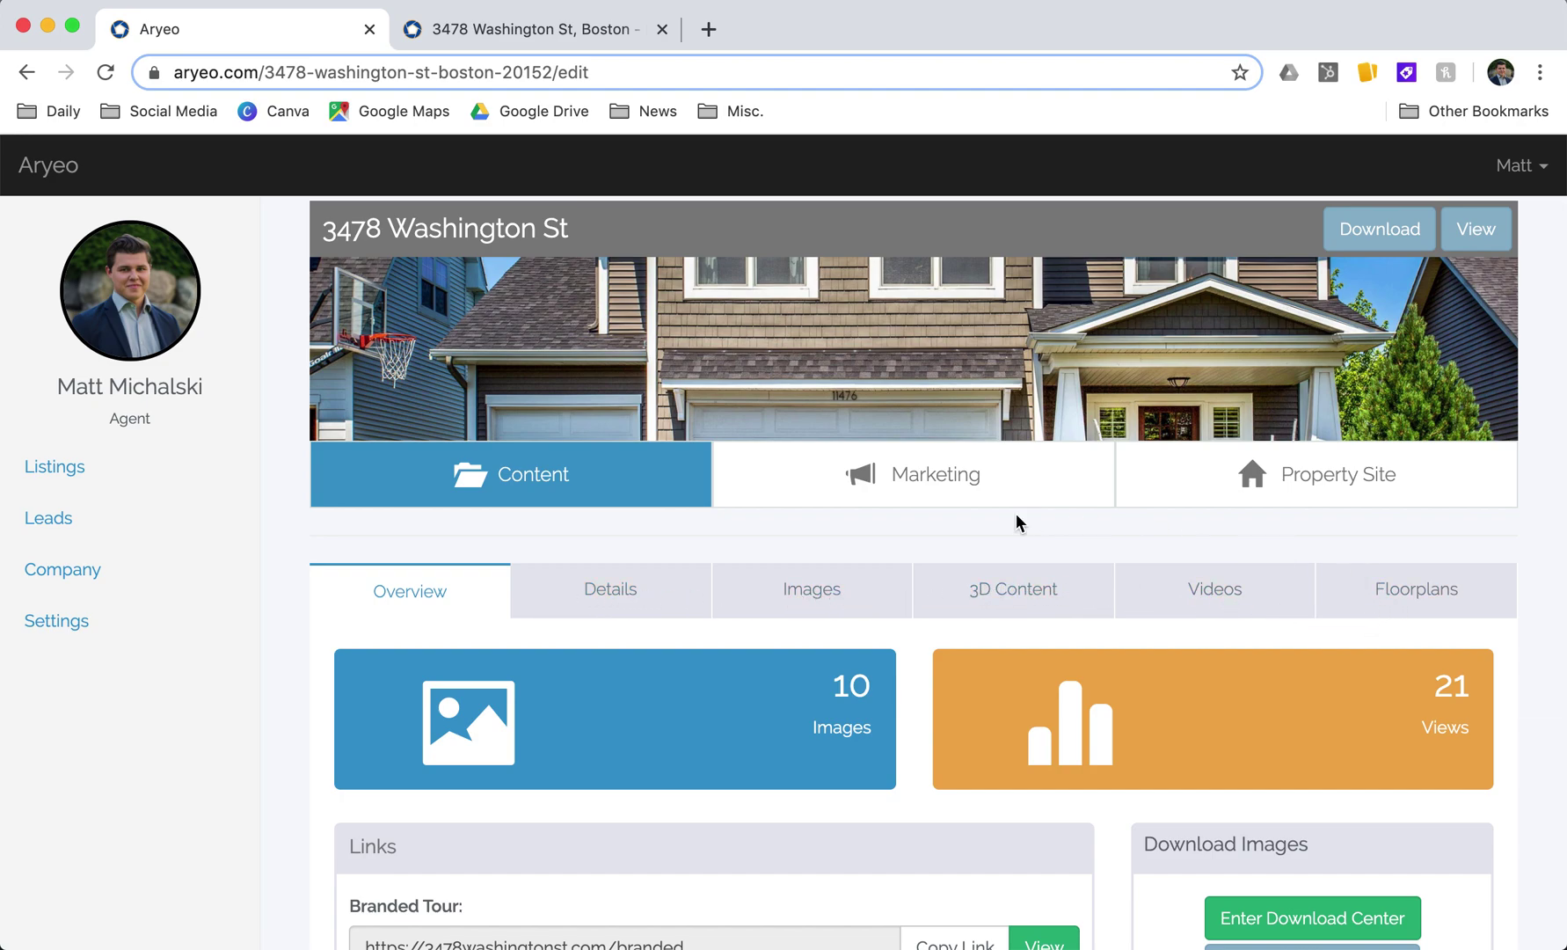
left_click(948, 493)
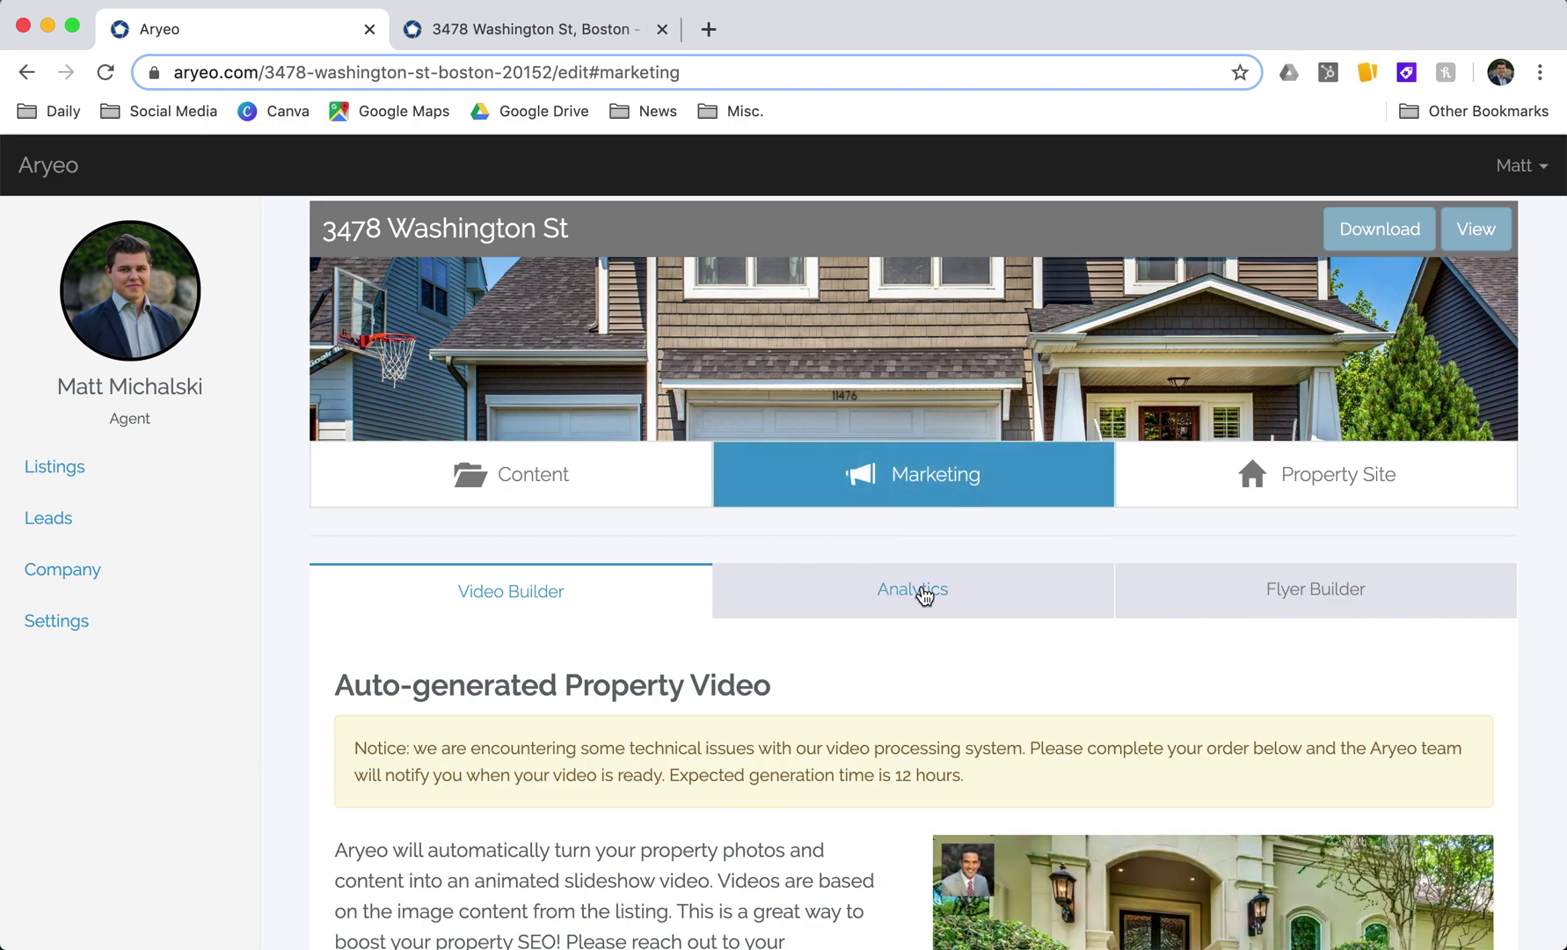
left_click(952, 587)
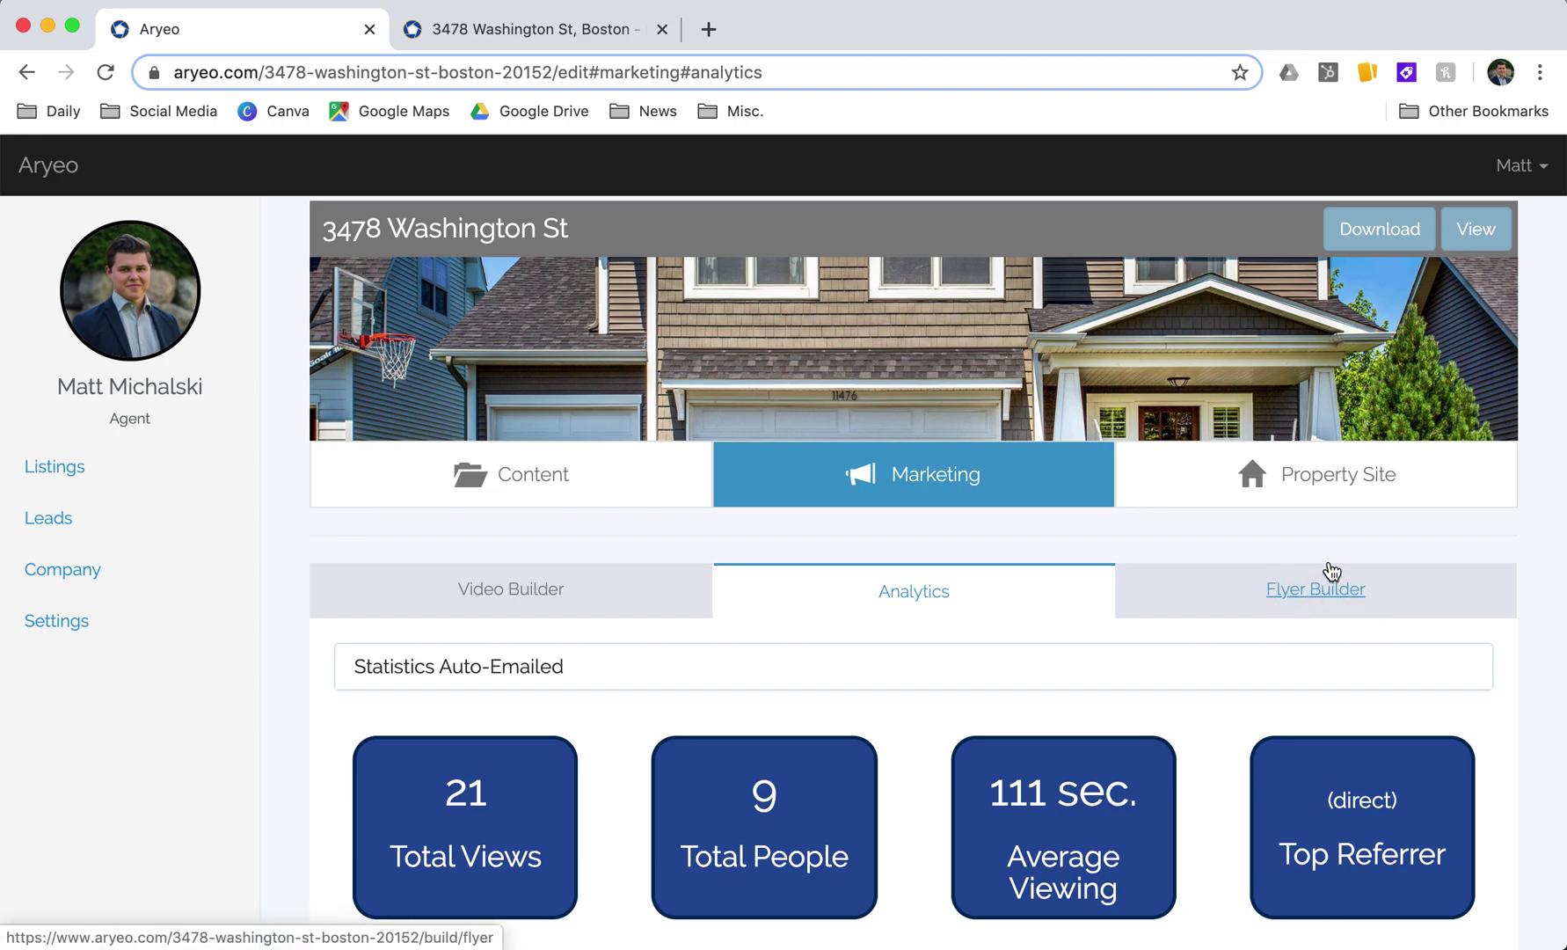
left_click(1322, 483)
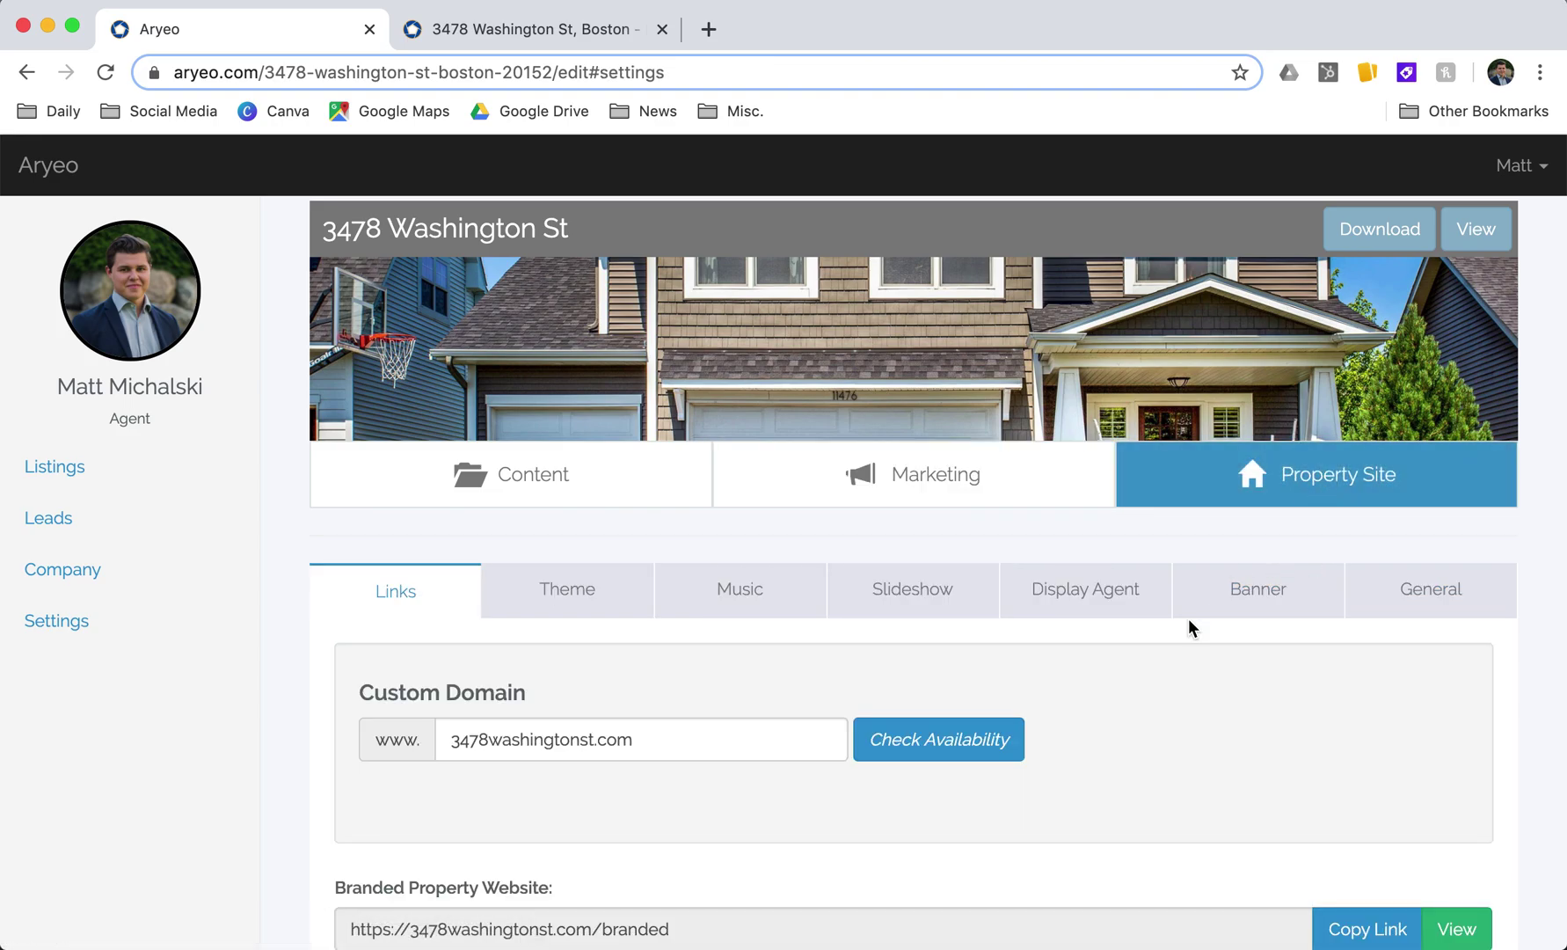
Review the Theme, Music, Slideshow, Display Agent, Banner and General property website settings
scroll(698, 661, "down", 2)
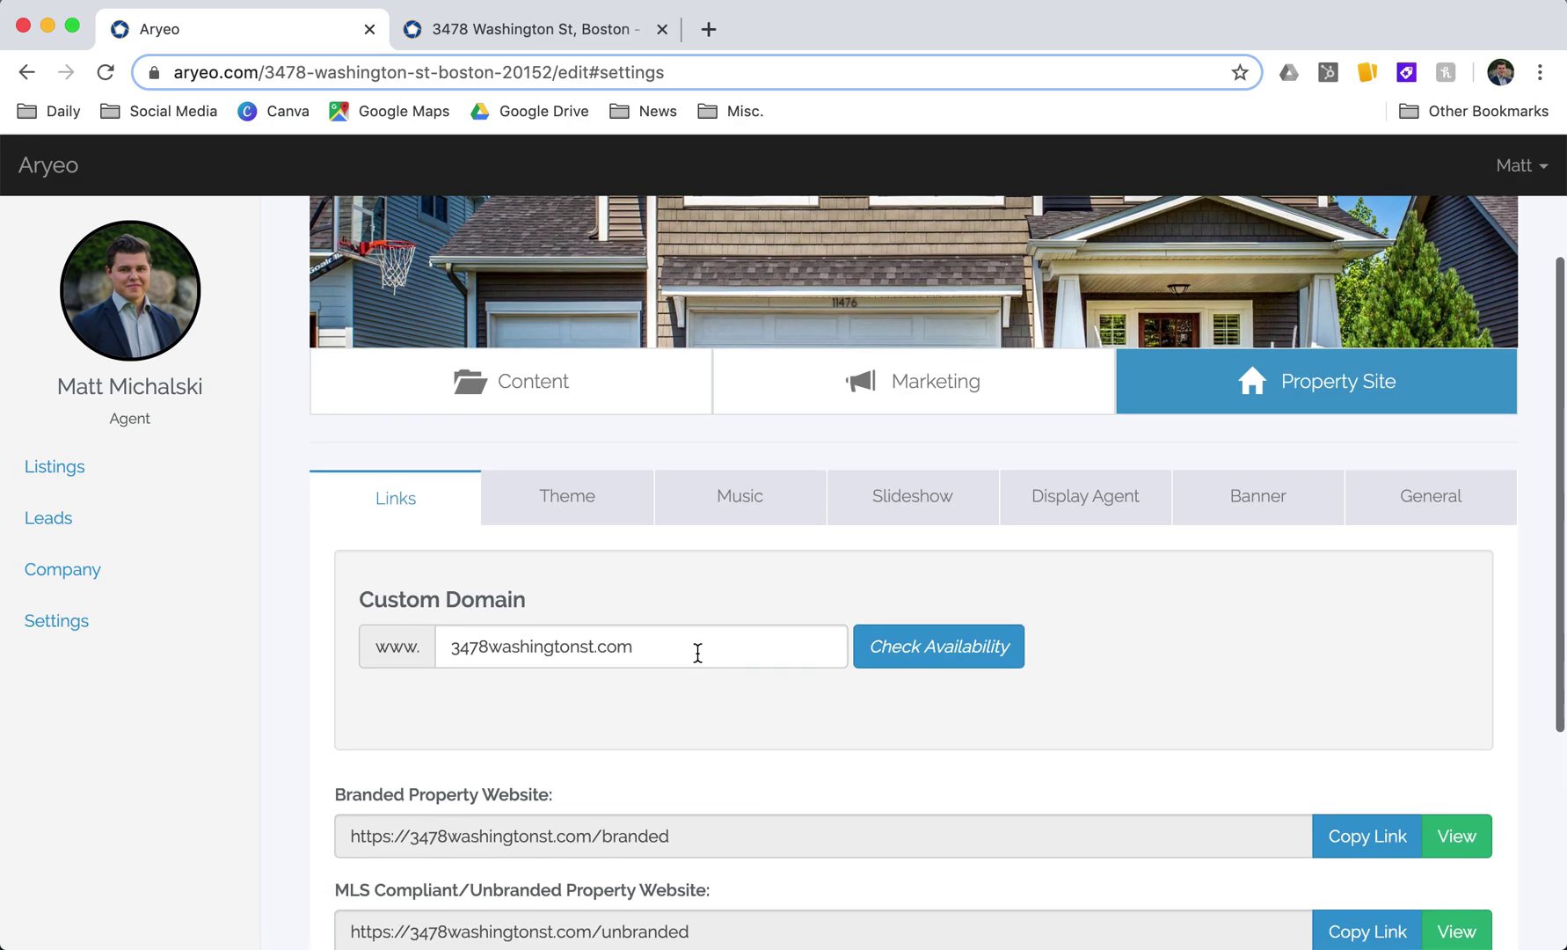
left_click(595, 525)
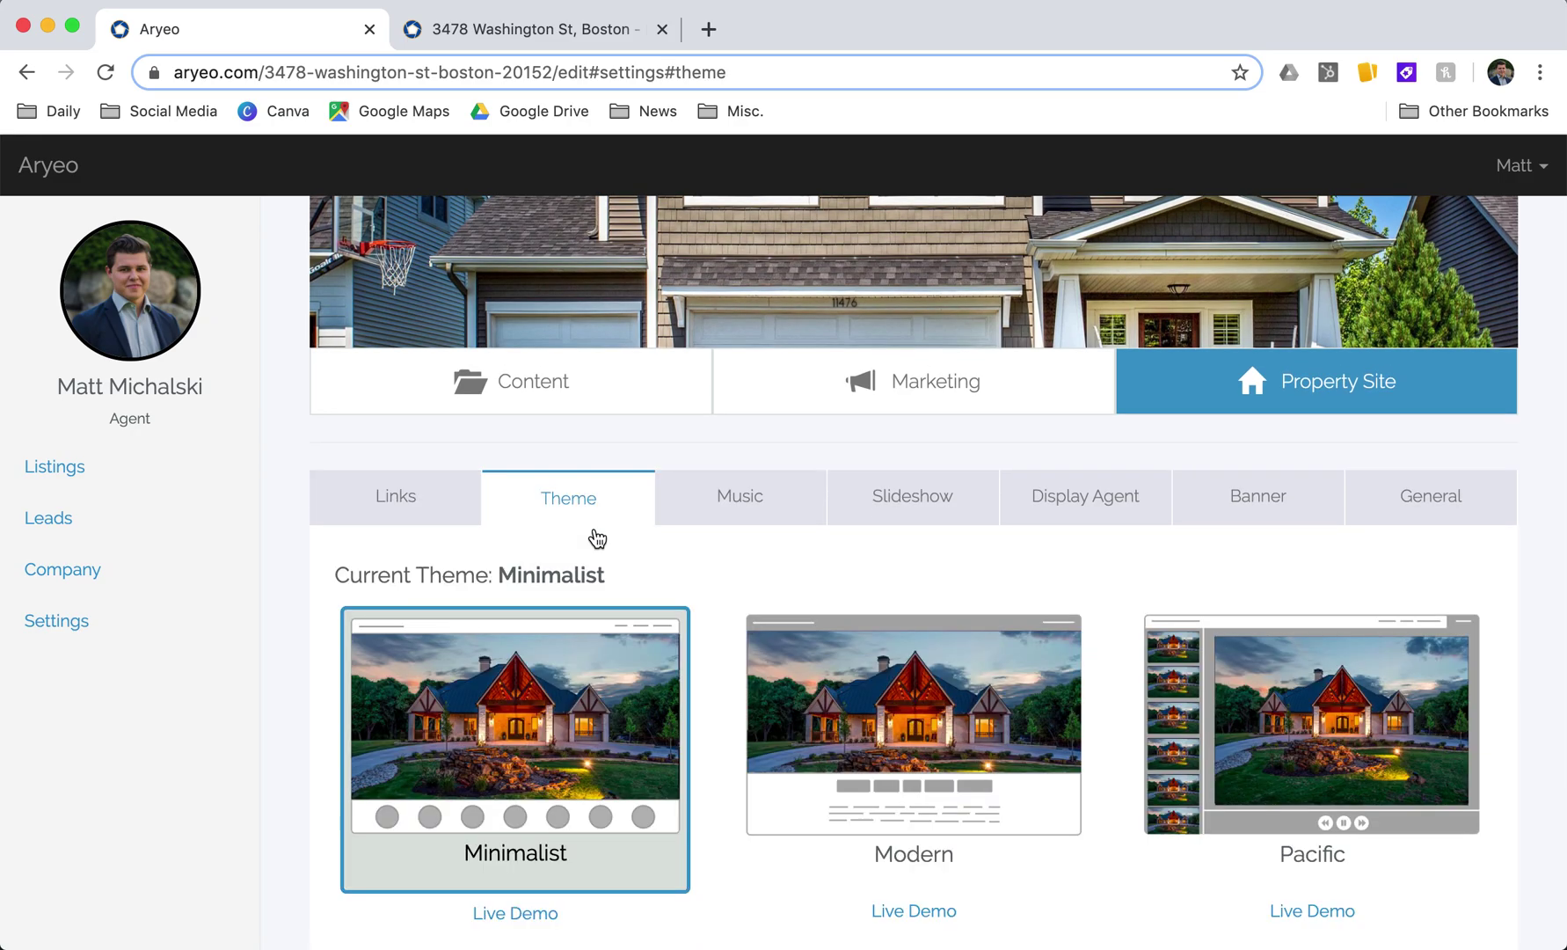
left_click(771, 515)
left_click(935, 510)
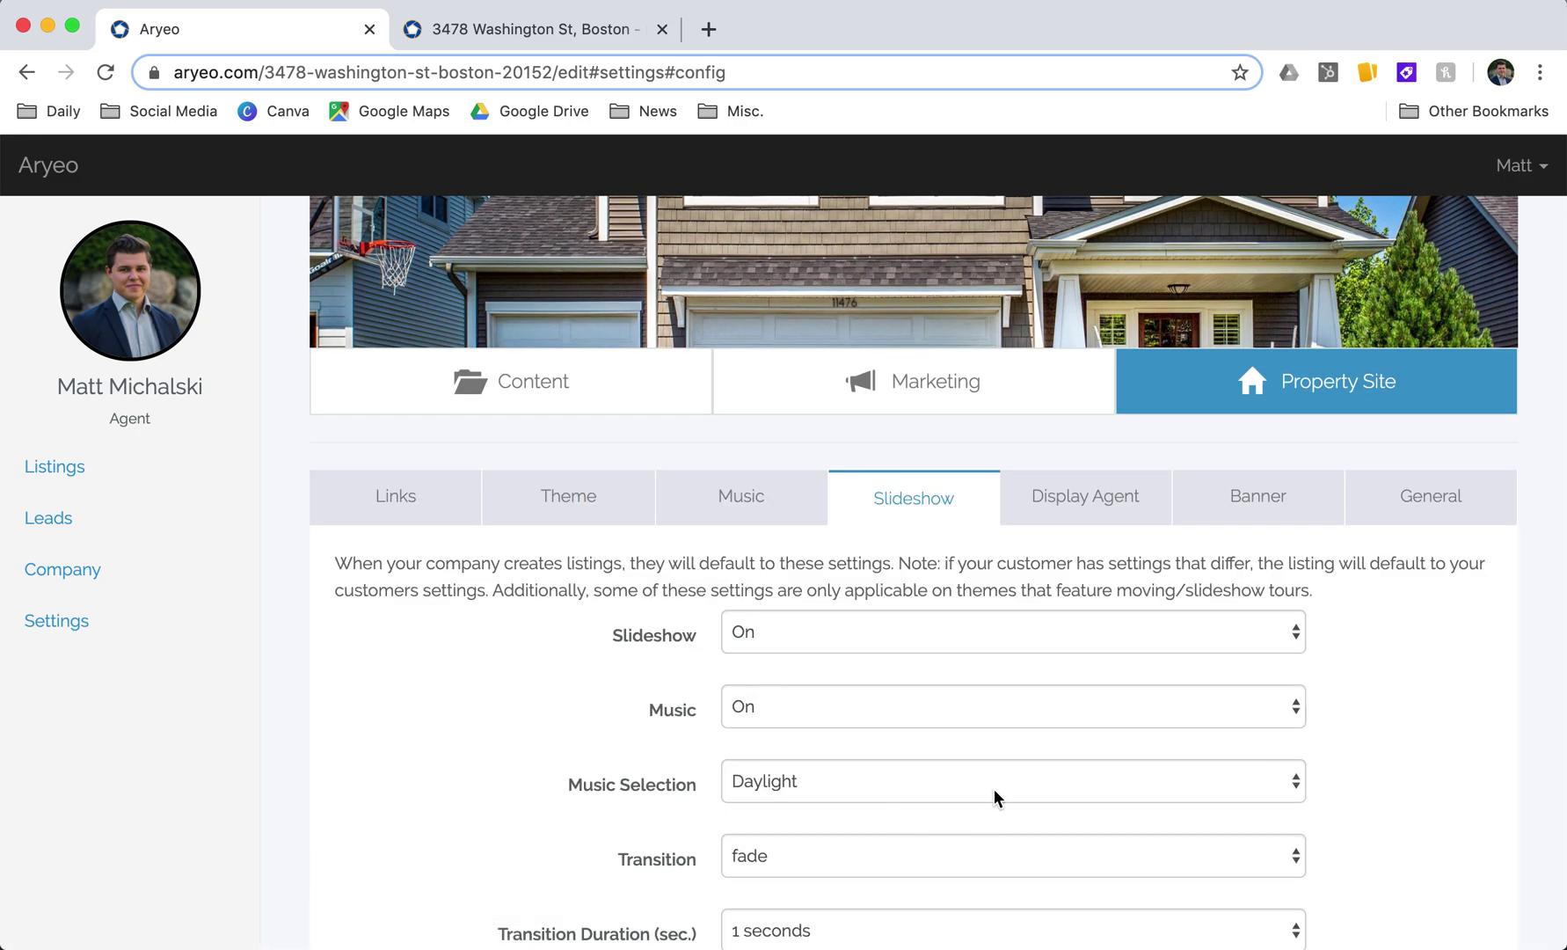
left_click(1147, 517)
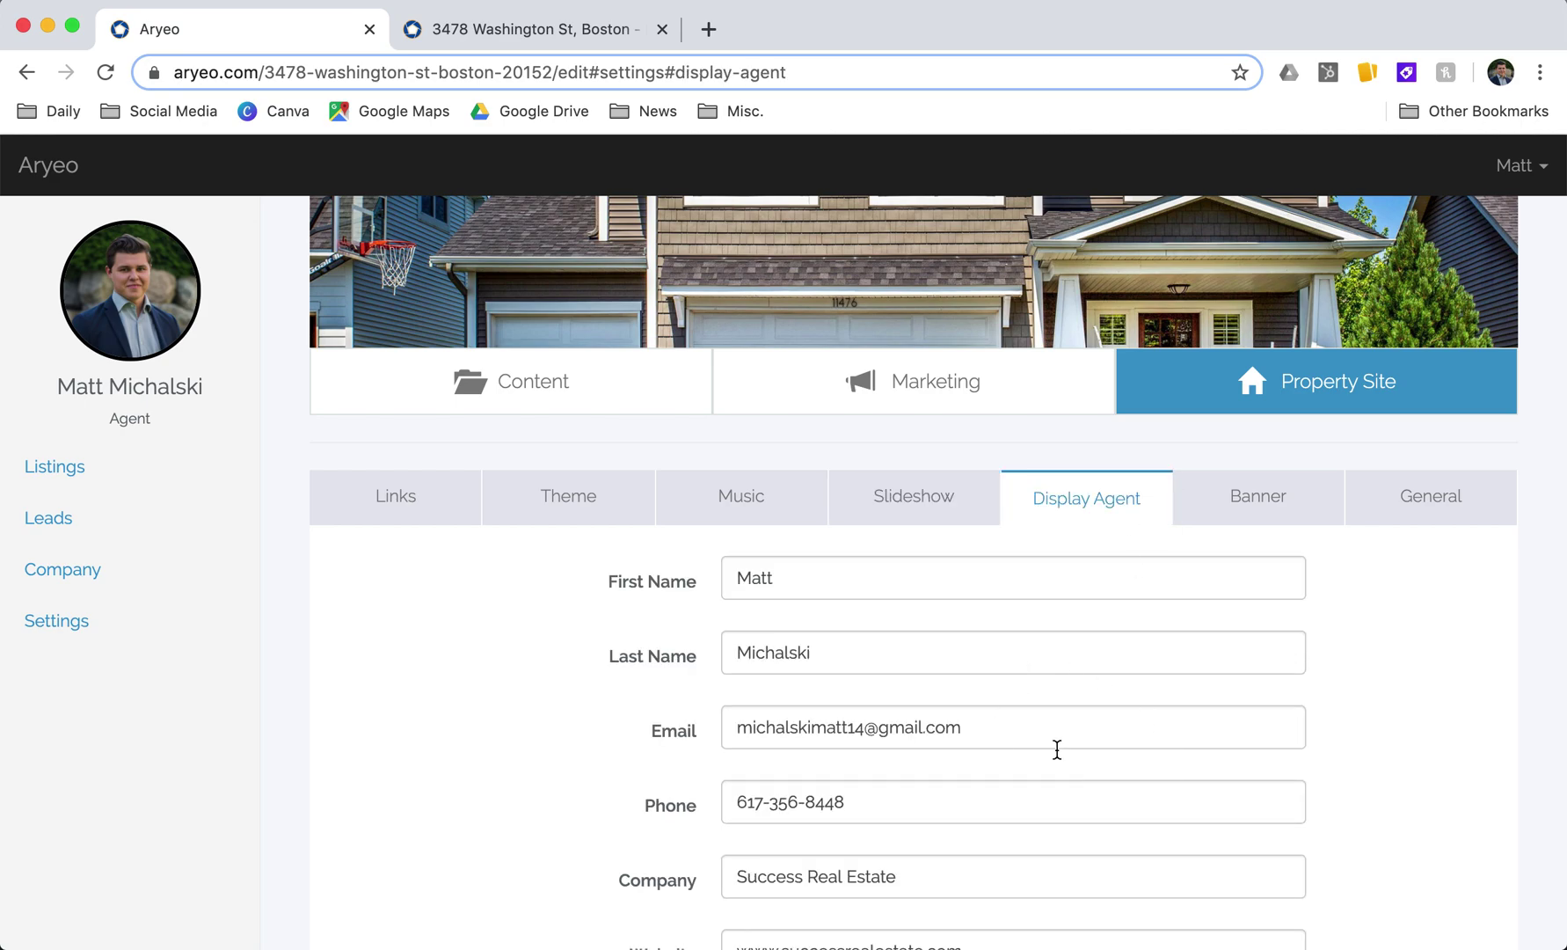
left_click(1298, 517)
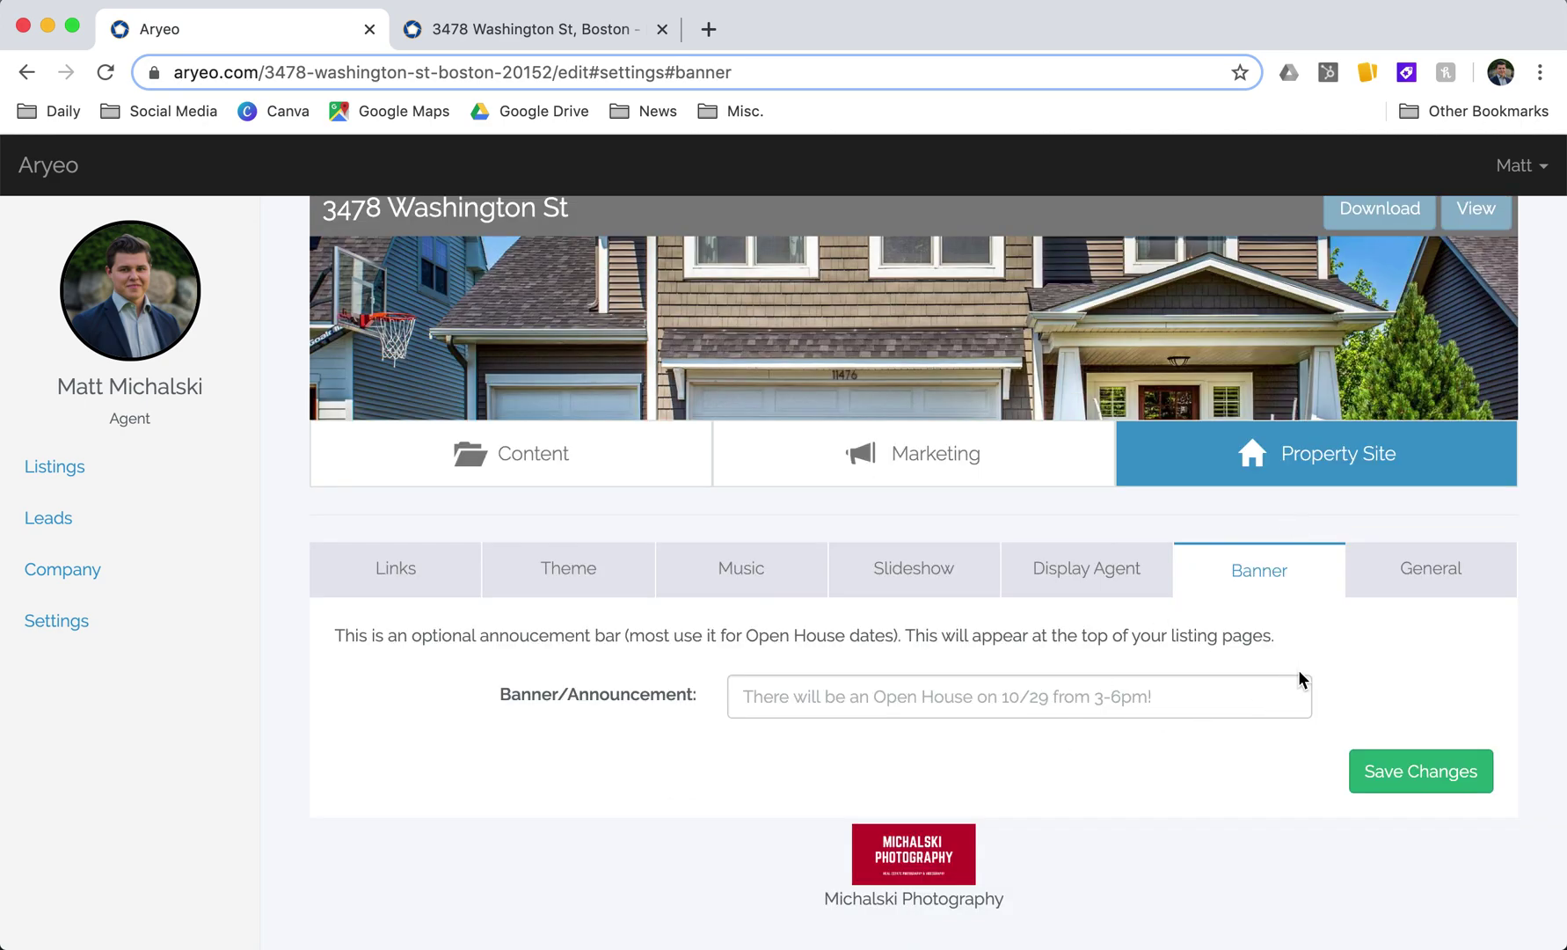
left_click(1397, 587)
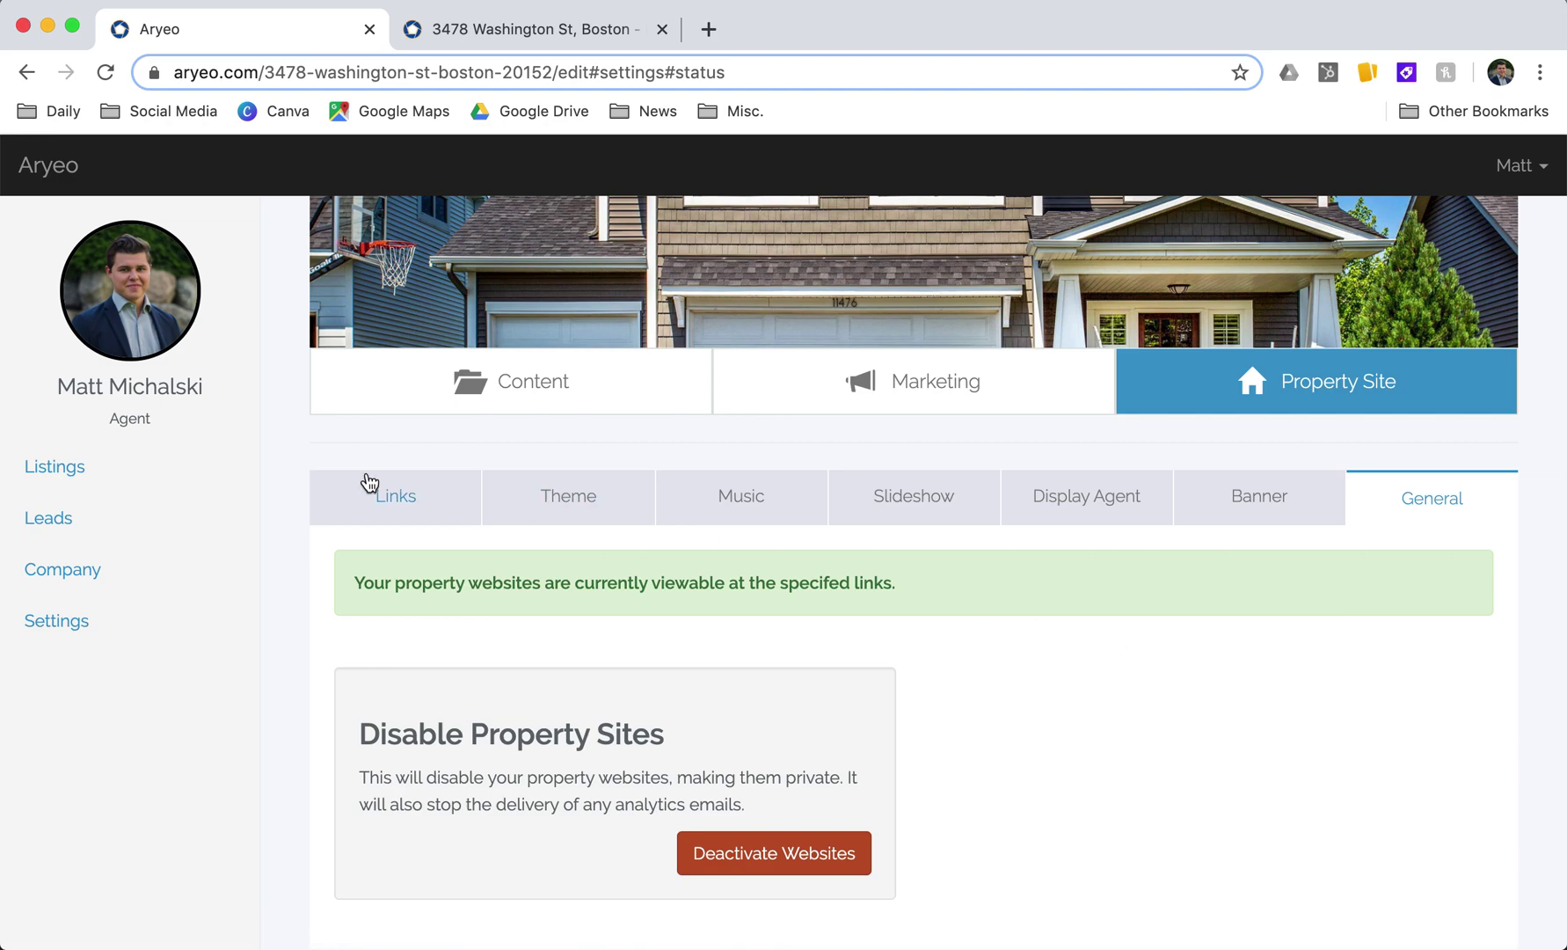
Check the Links settings, then go back to the listing's Content overview
left_click(428, 513)
scroll(1004, 623, "up", 3)
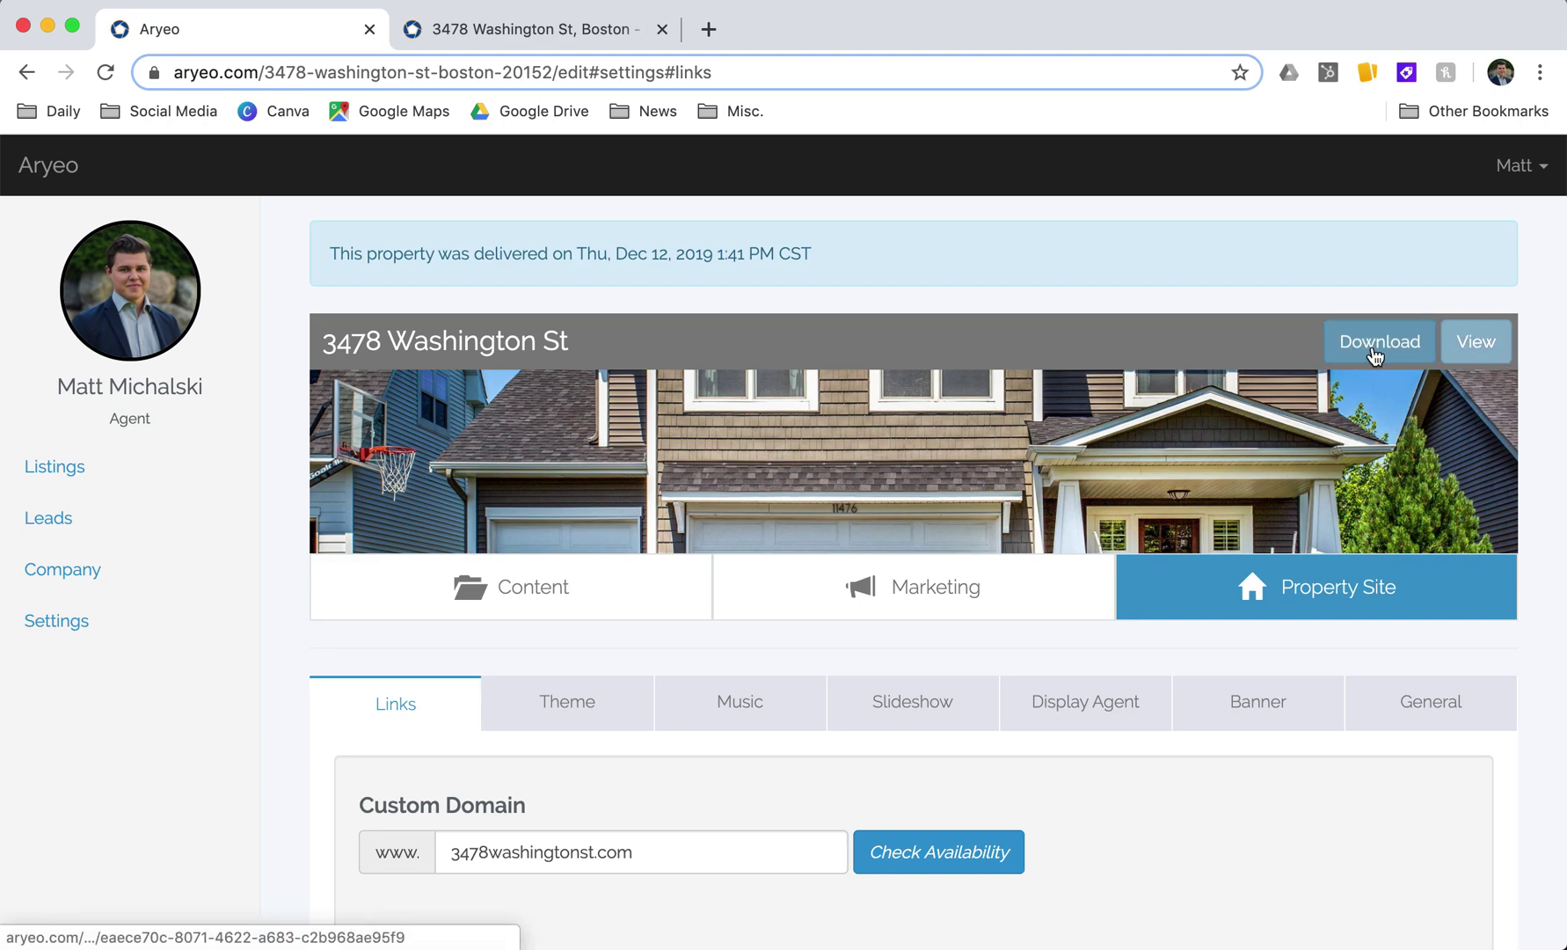
left_click(538, 591)
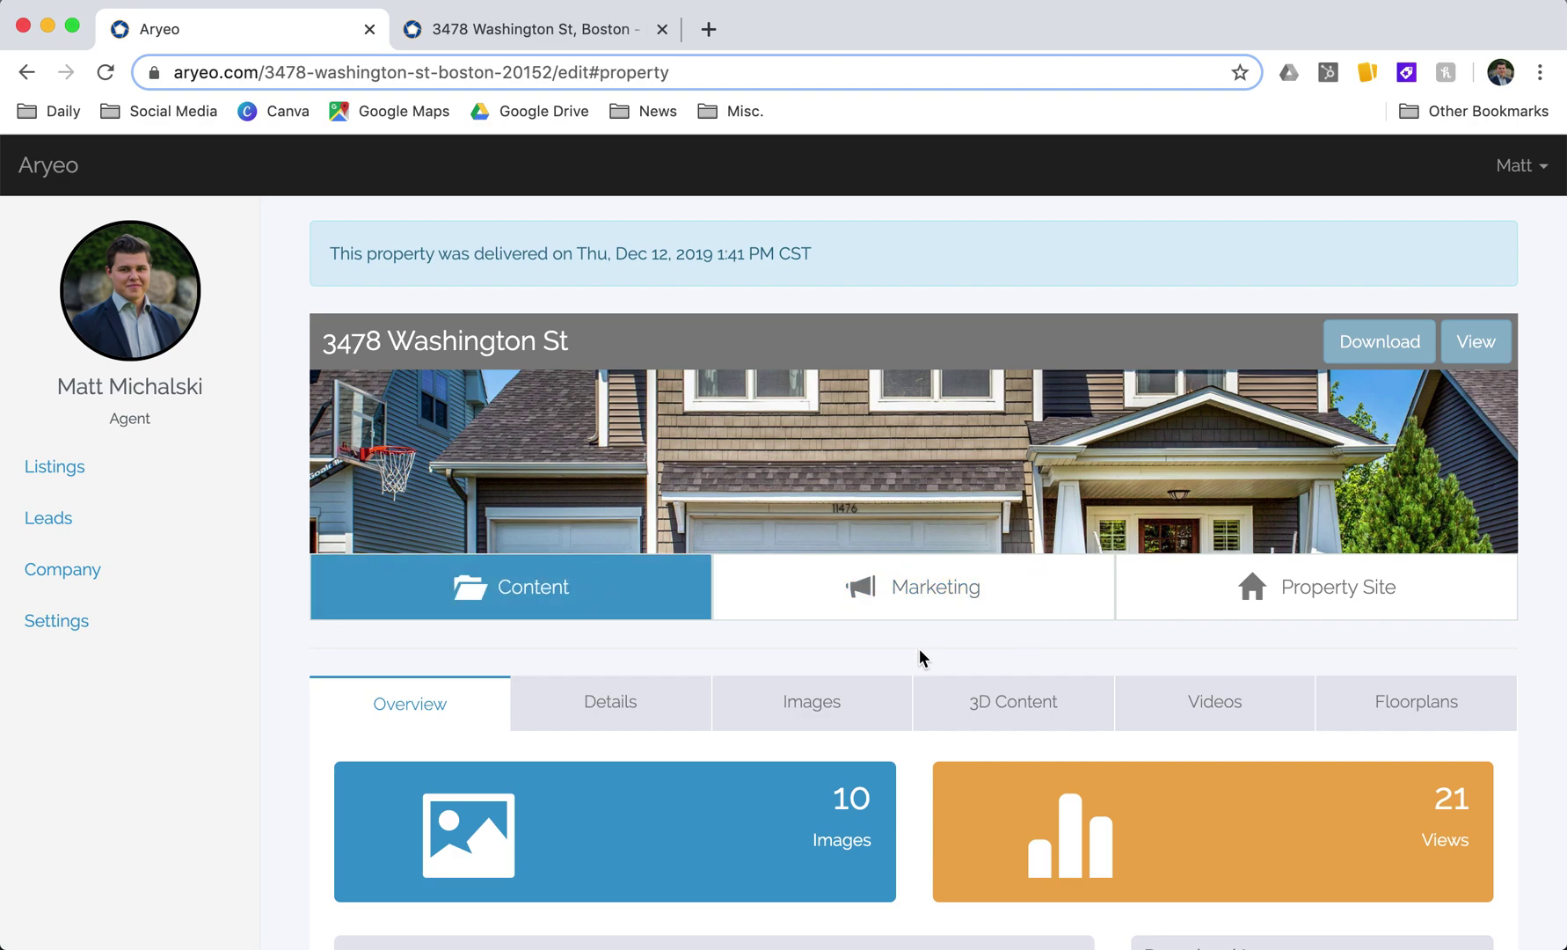
scroll(914, 660, "down", 1)
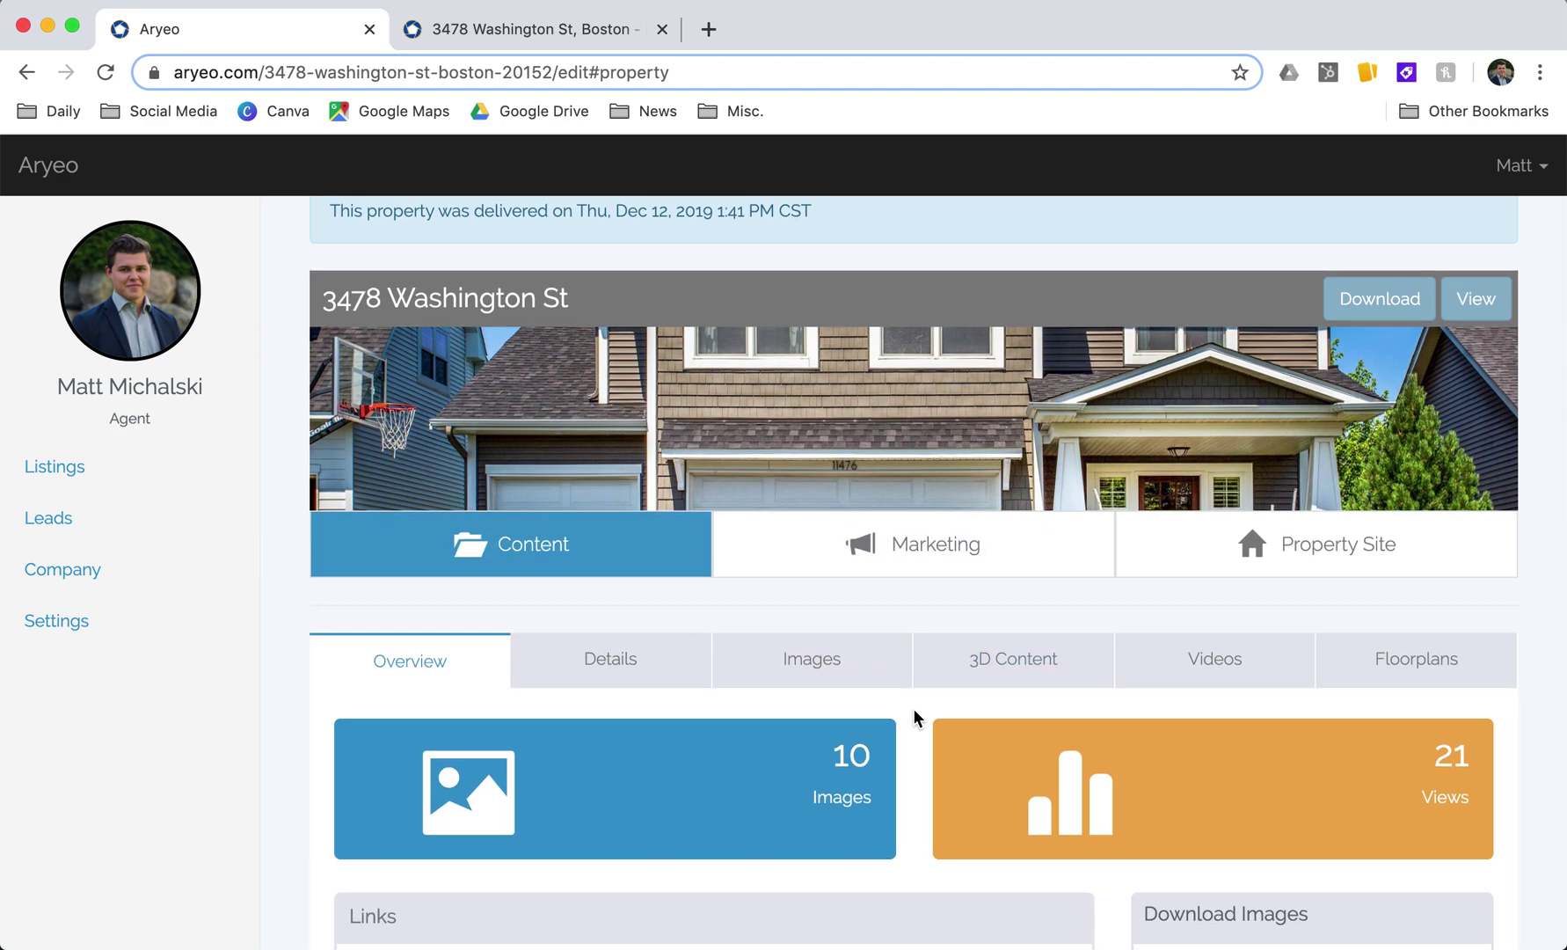
scroll(914, 708, "down", 5)
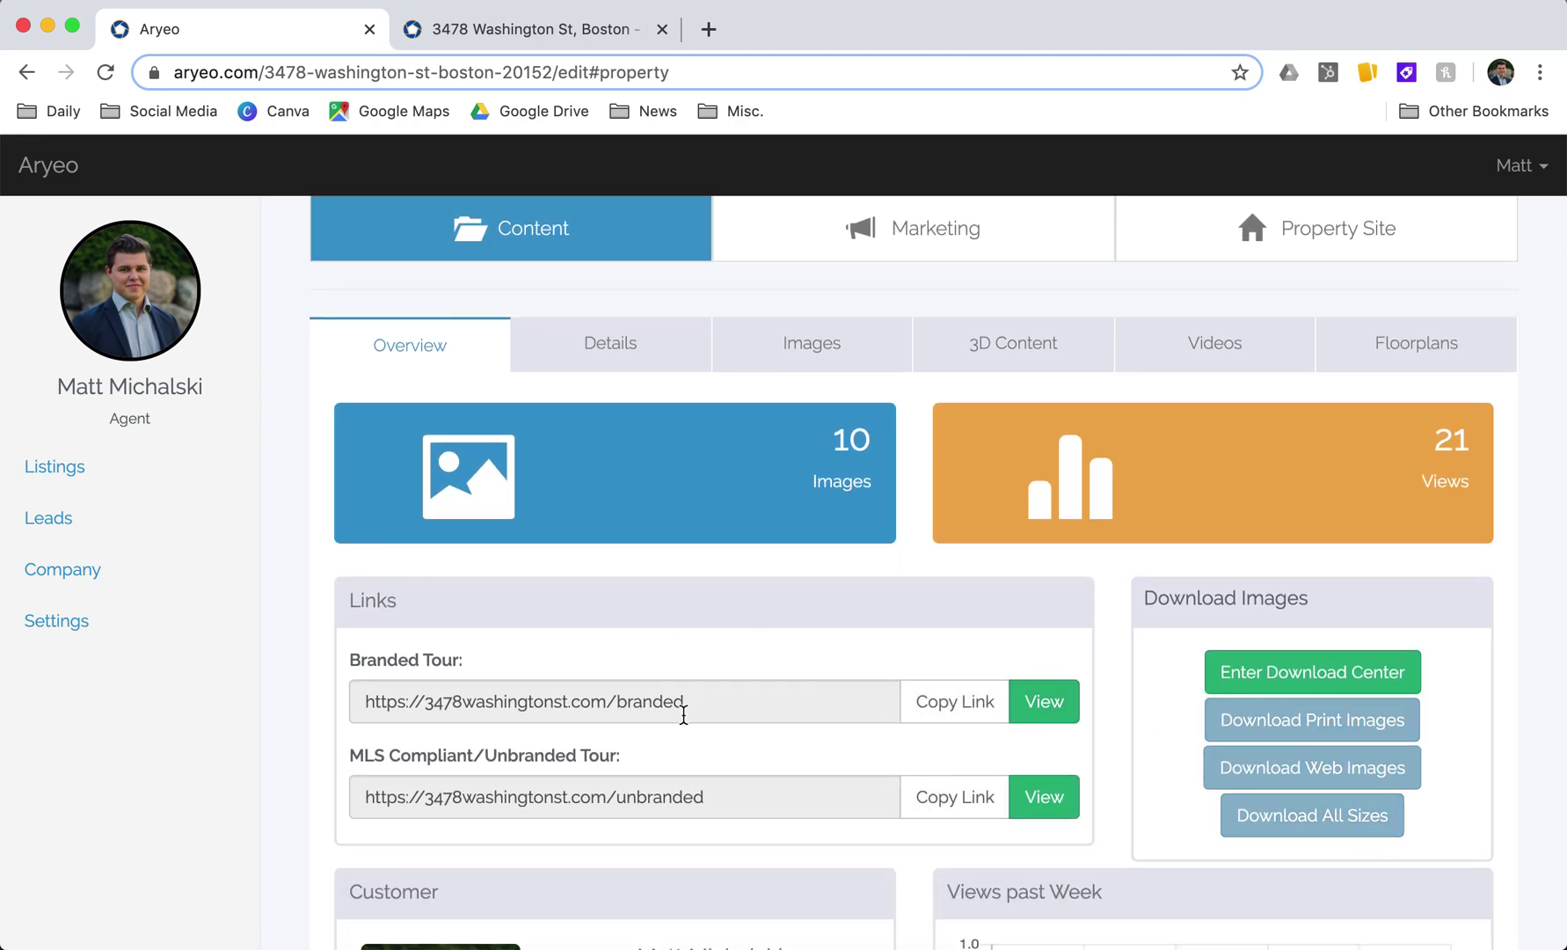
scroll(919, 489, "up", 3)
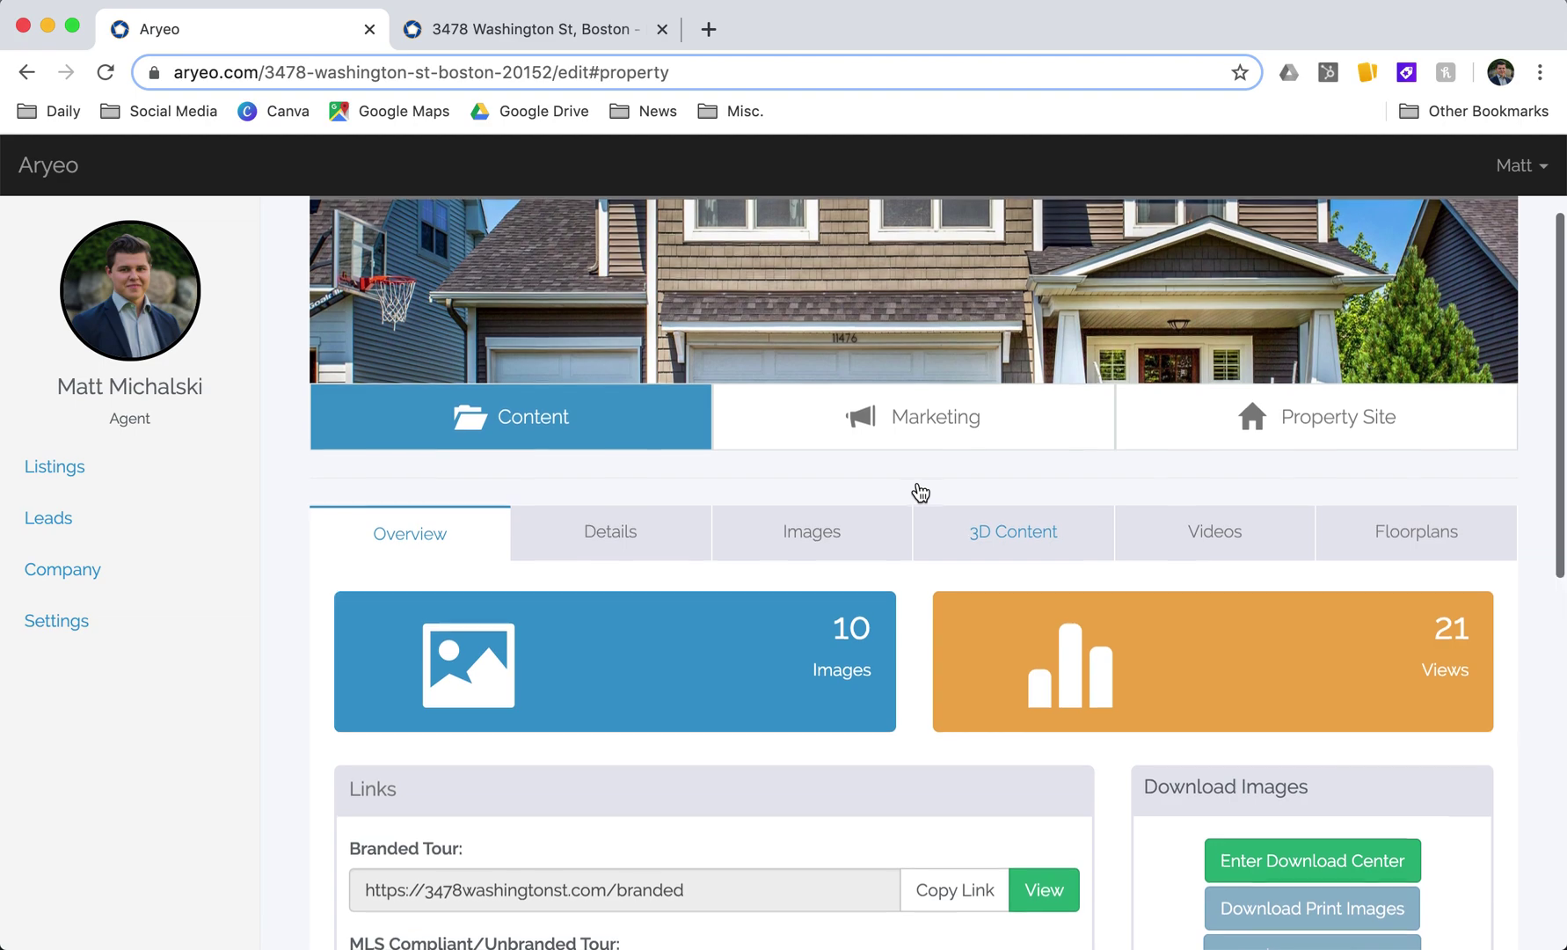